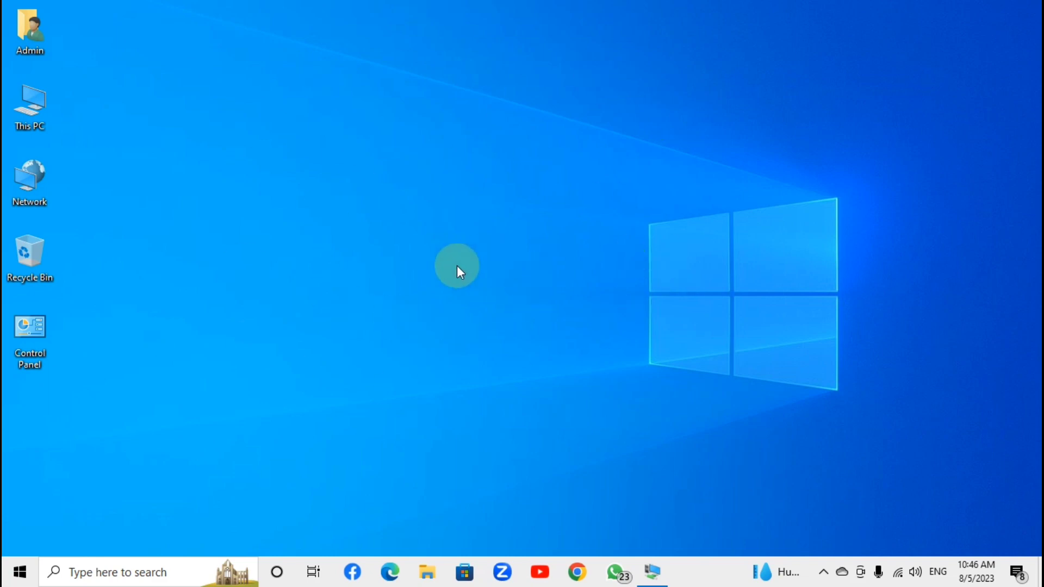
- Switch to the 2K19 virtual machine, test internet access by opening google.com in Chrome, and return to the host desktop
left_click(652, 572)
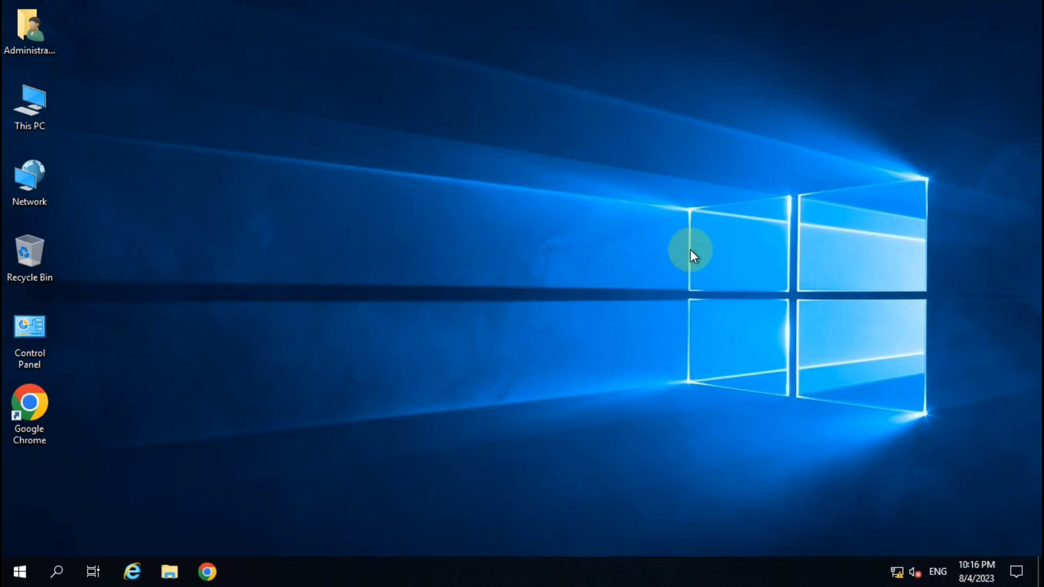
left_click(207, 572)
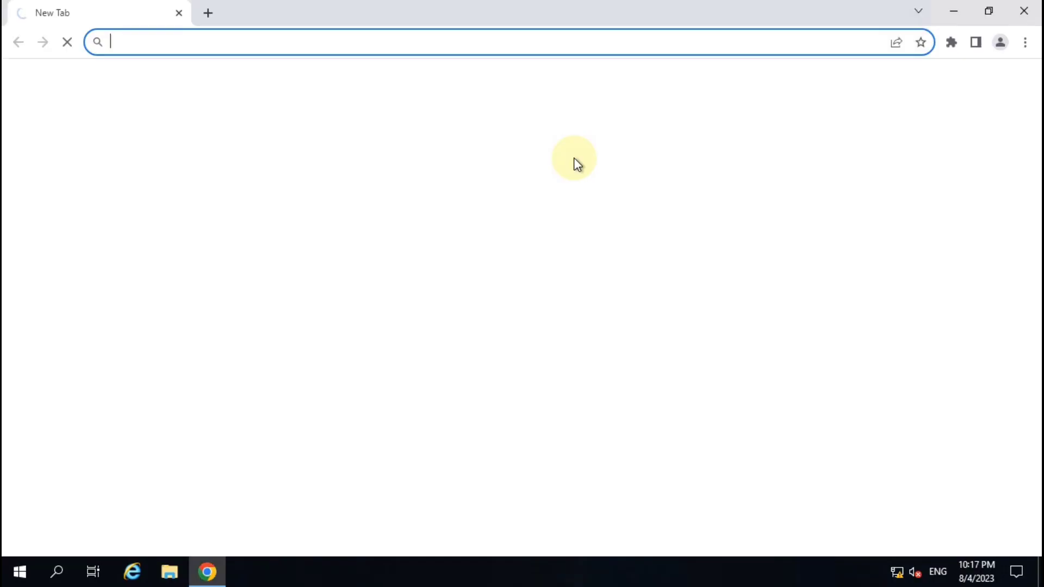
left_click(389, 363)
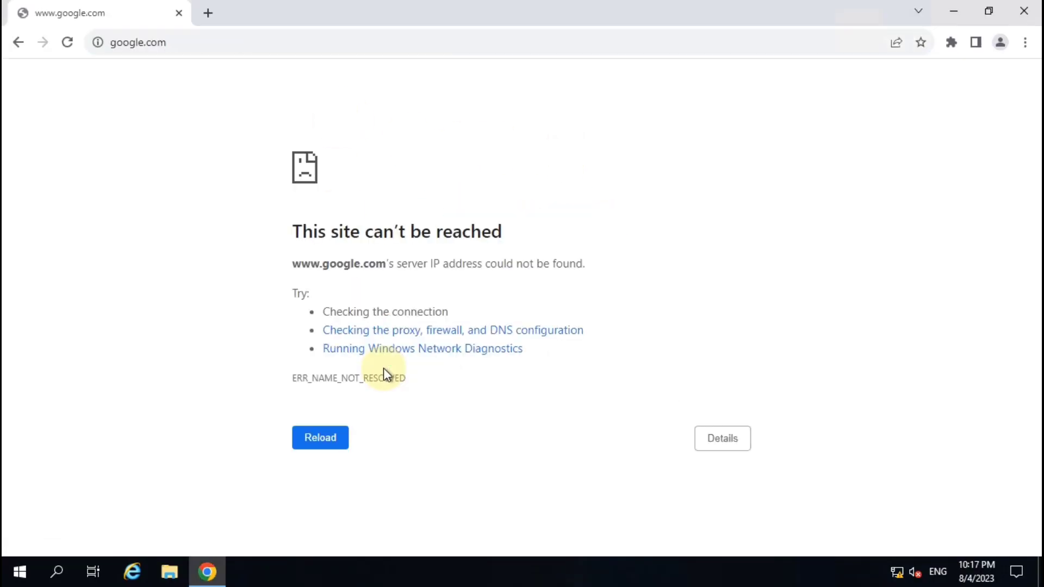
left_click_drag(293, 229, 510, 243)
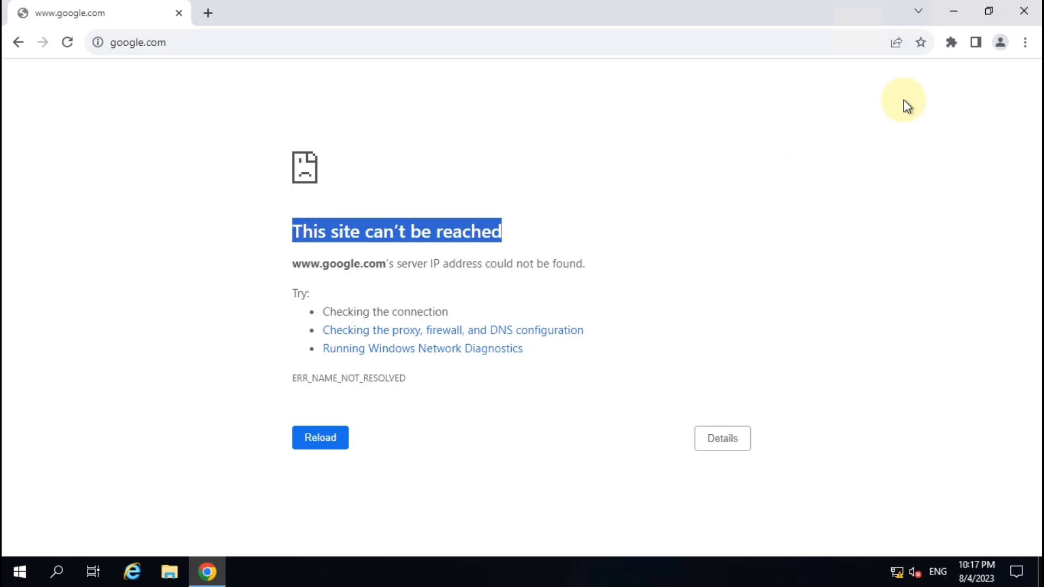
left_click(954, 12)
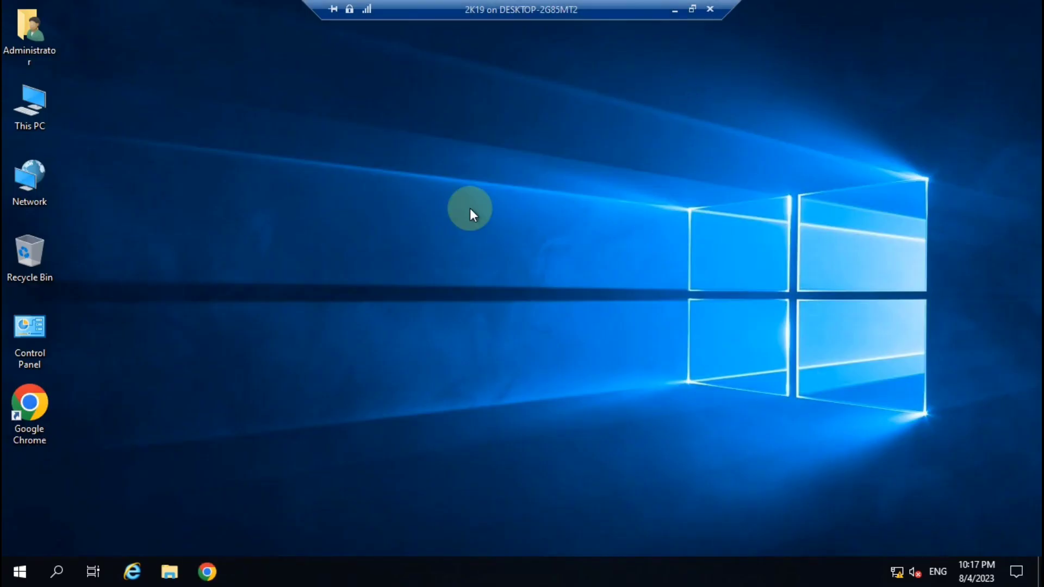
left_click(674, 11)
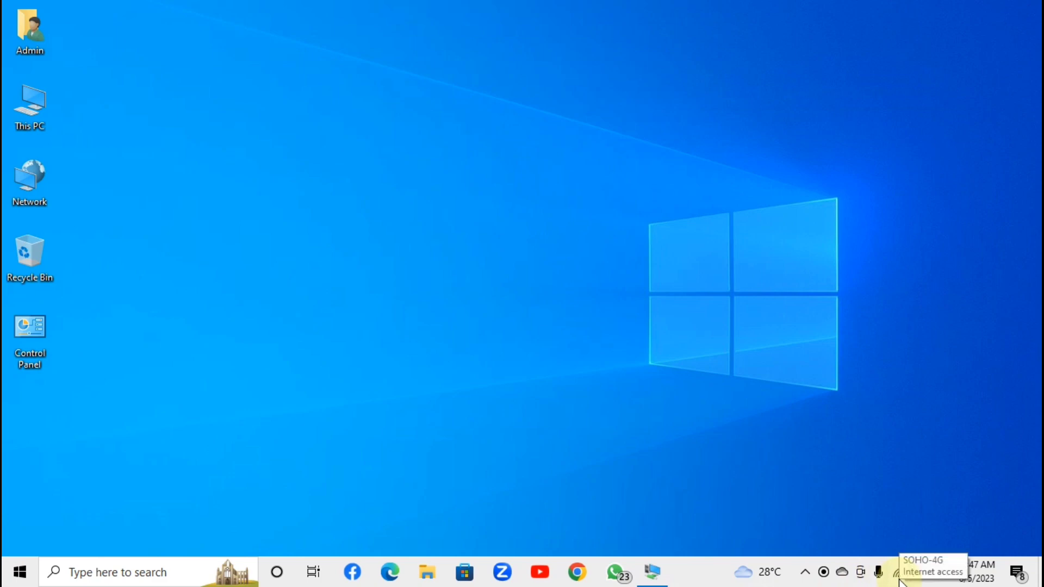
- Test the host computer's internet access by opening google.com in Chrome with the IT profile, and close the browser
left_click(575, 575)
left_click(467, 233)
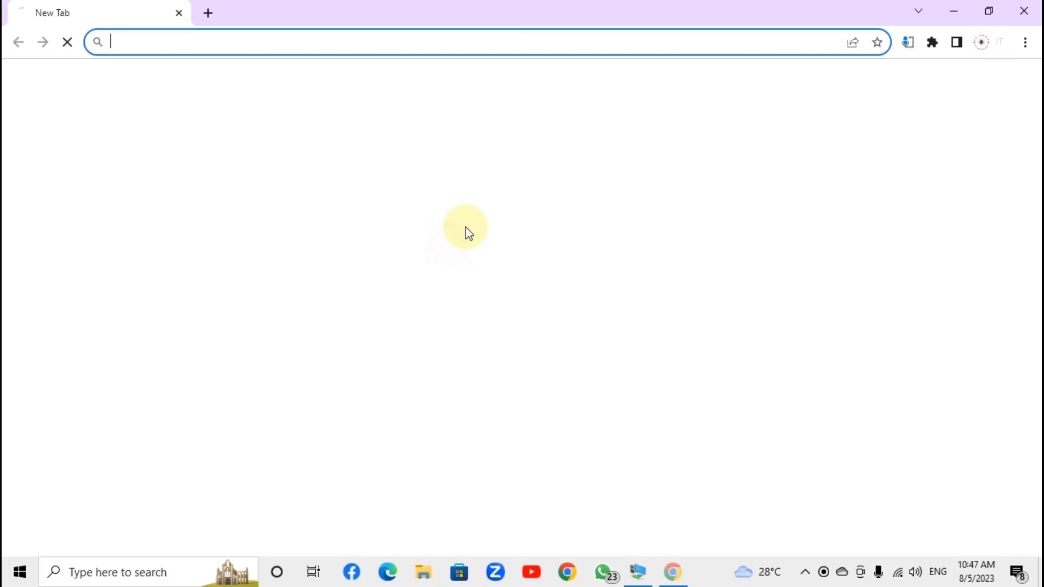
left_click(366, 408)
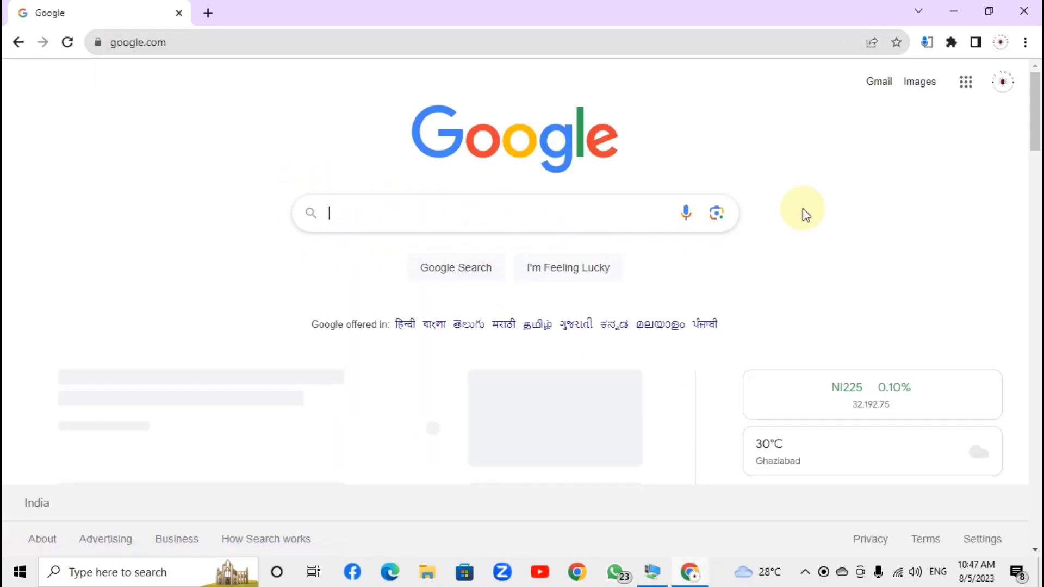
left_click(1023, 11)
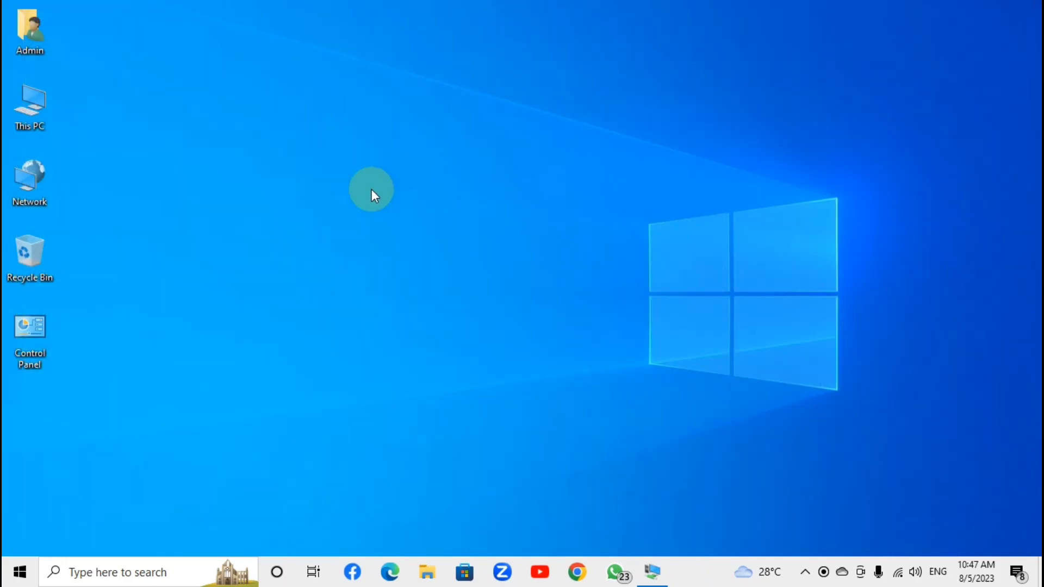
right_click(317, 189)
left_click(355, 233)
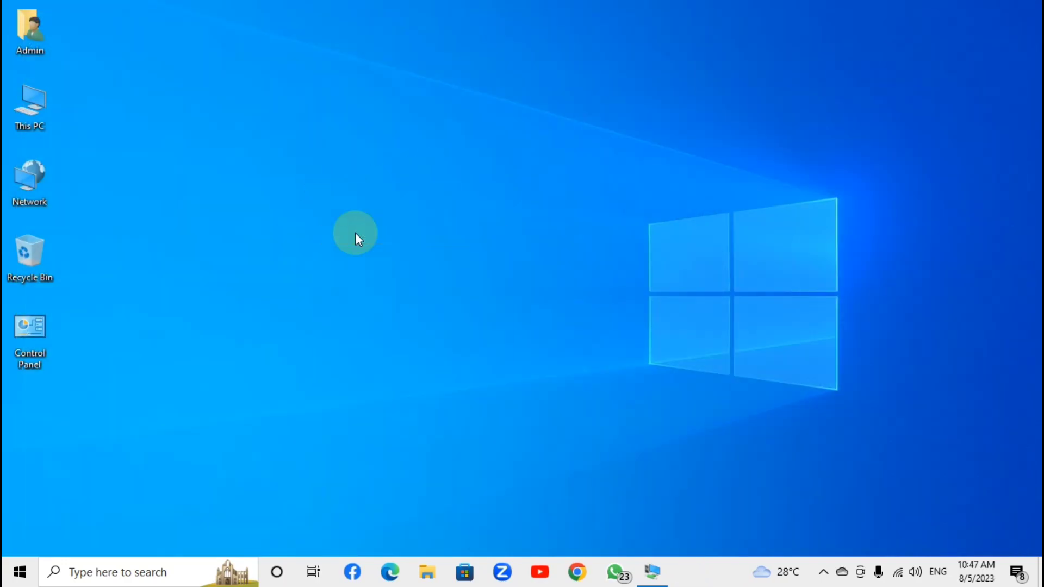
- Open Network Connections on the host with ncpa.cpl and check the Wi-Fi 2 and vEthernet (Default Switch) adapters
key("super+r")
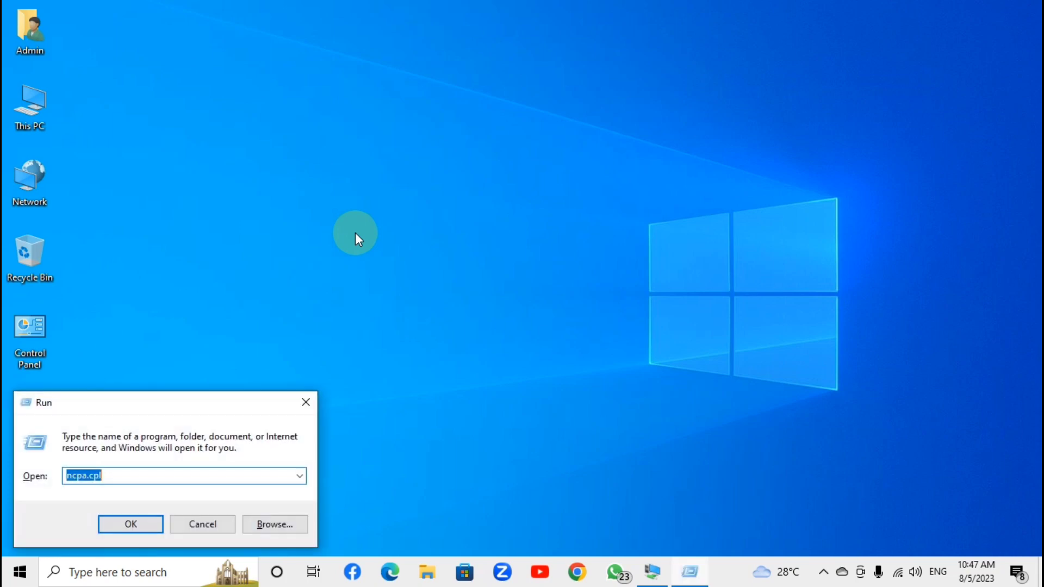
key("Return")
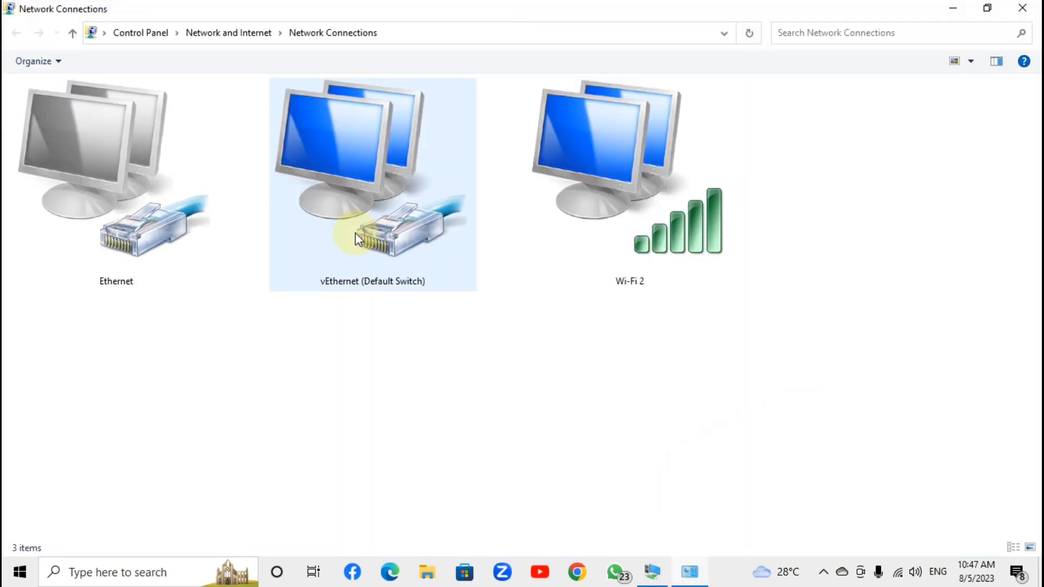
left_click(638, 220)
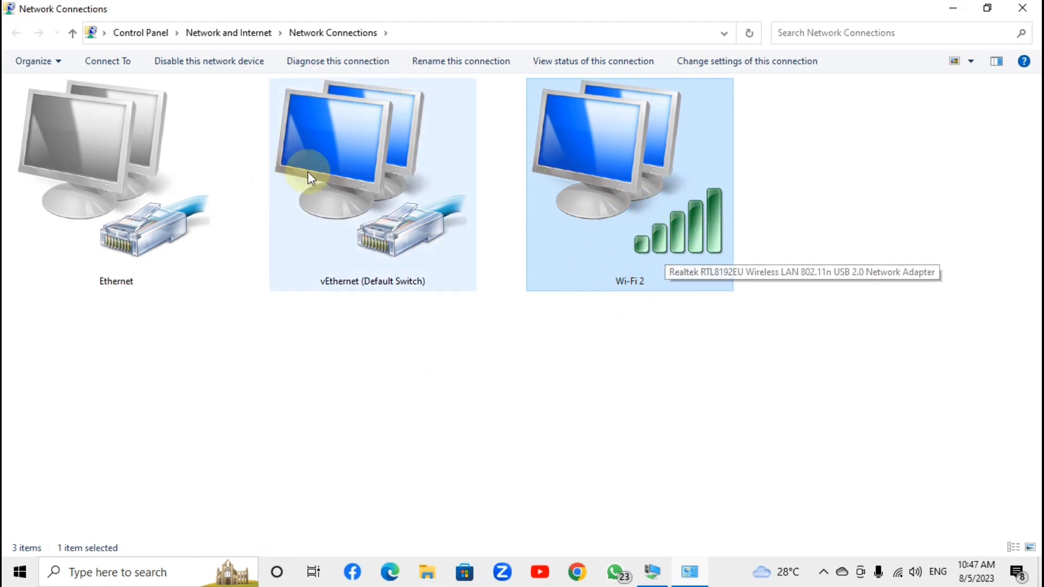
left_click(373, 164)
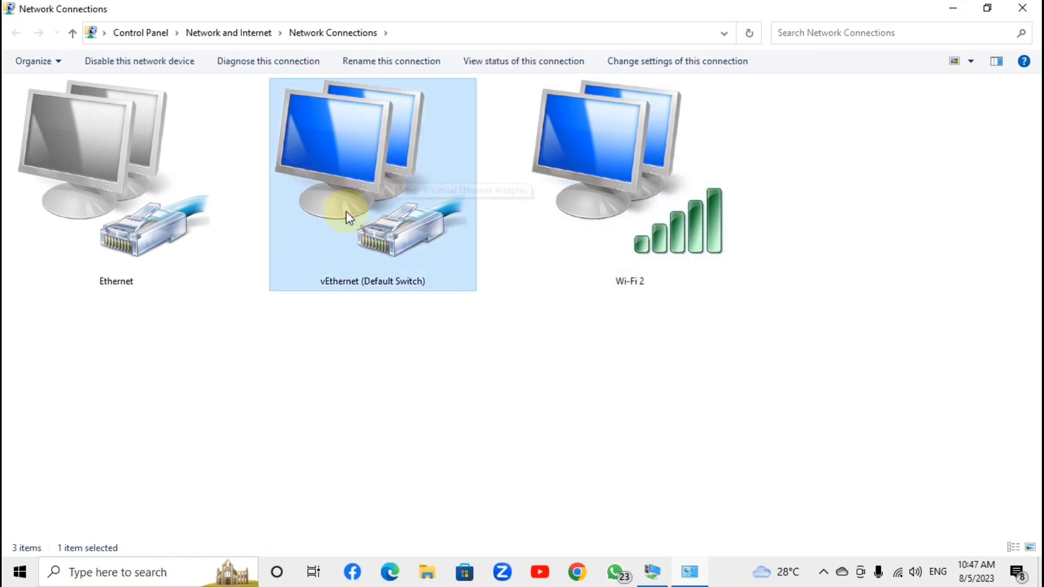
- Run ipconfig in a Command Prompt on the 2K19 virtual machine, check its IPv4 address, and close the prompt
left_click(652, 572)
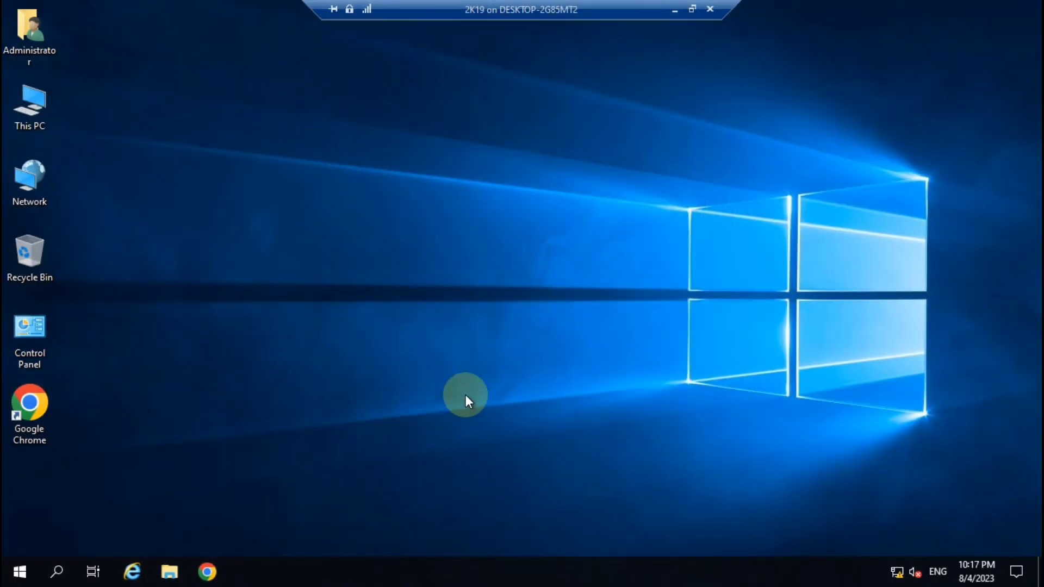
key("super+r")
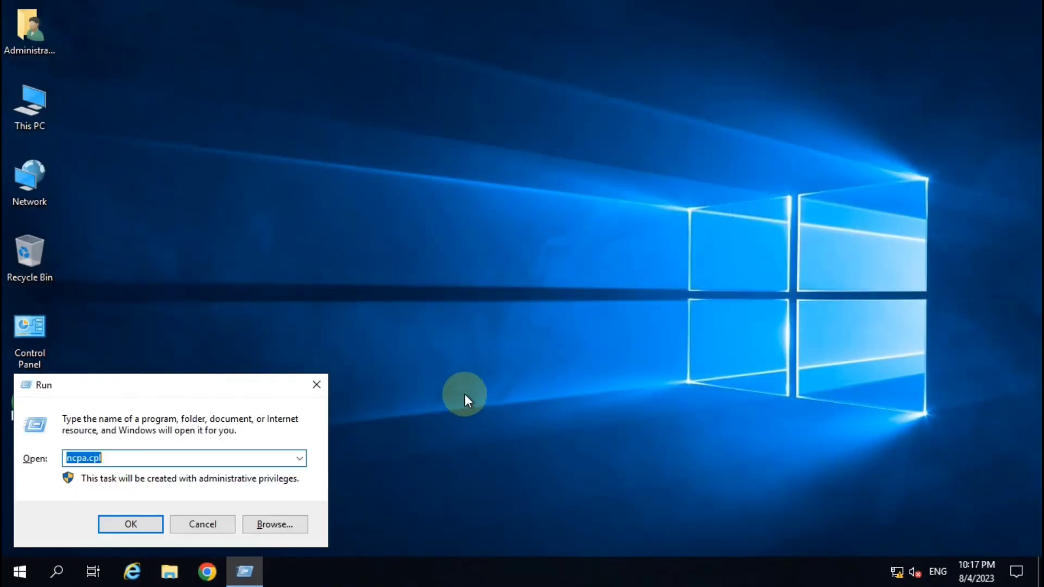
type("cmd")
key("Return")
type("ipconfig")
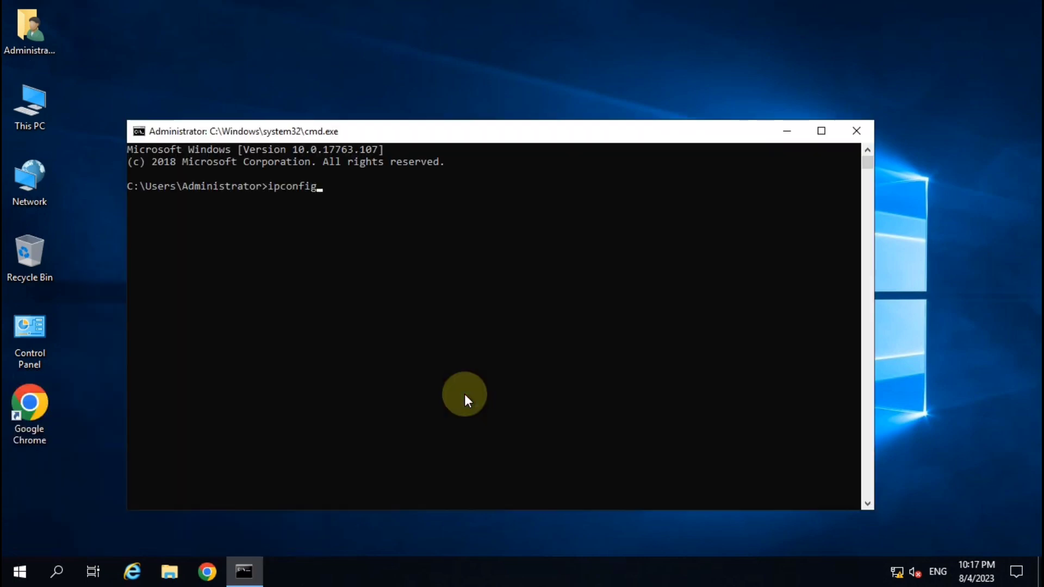
key("Return")
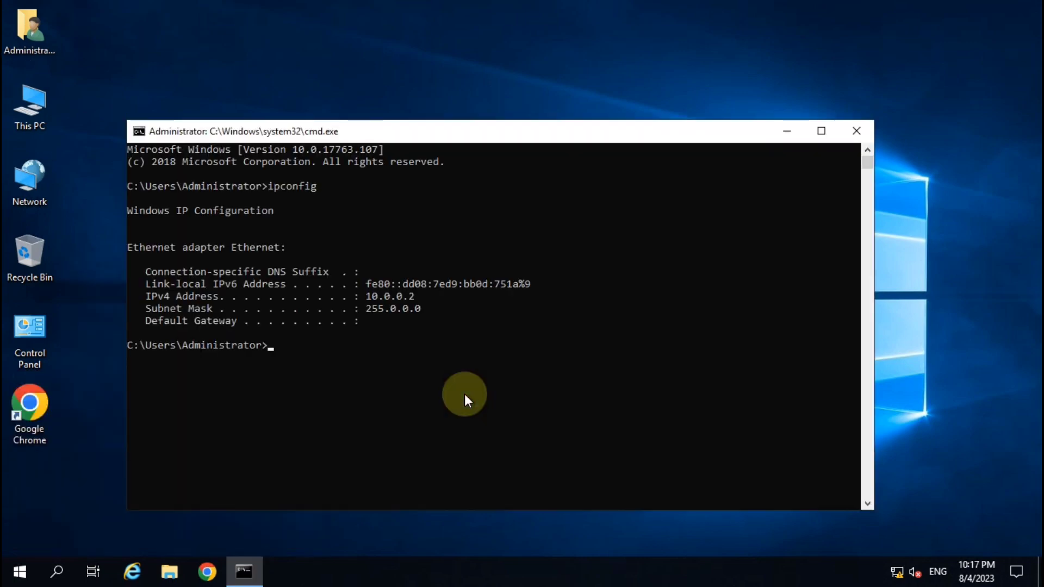
left_click(367, 296)
left_click_drag(404, 297, 412, 298)
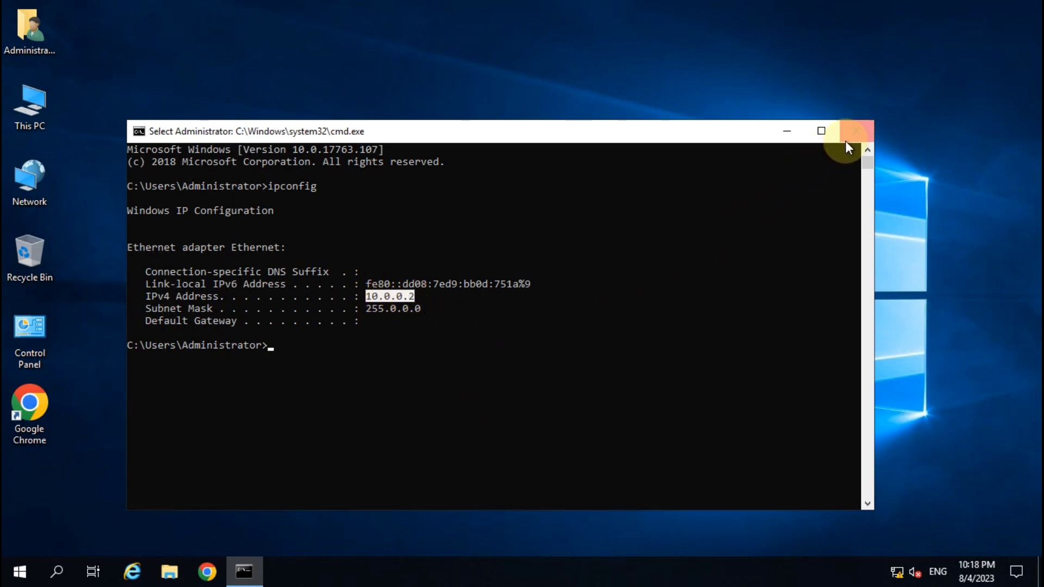
left_click(857, 131)
- Return to the host and check the IPv4 address in the connection details of the vEthernet (Default Switch) adapter
mouse_move(658, 2)
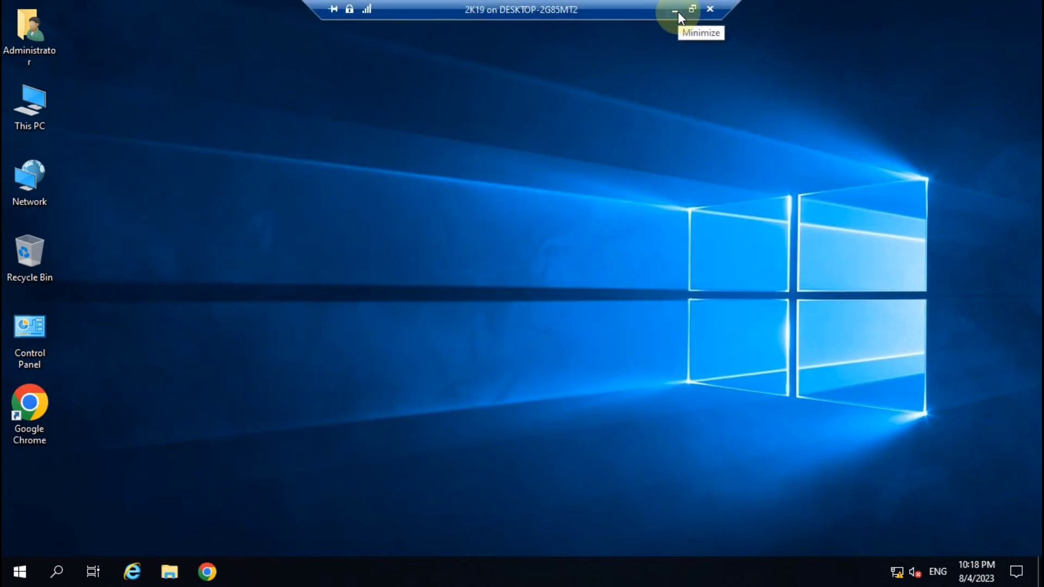
left_click(678, 11)
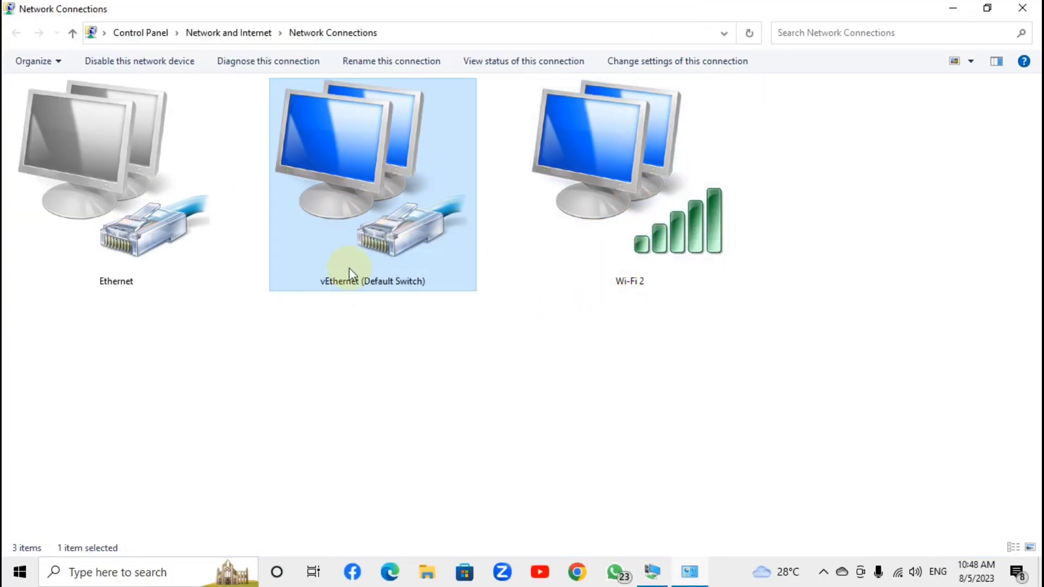
double_click(377, 190)
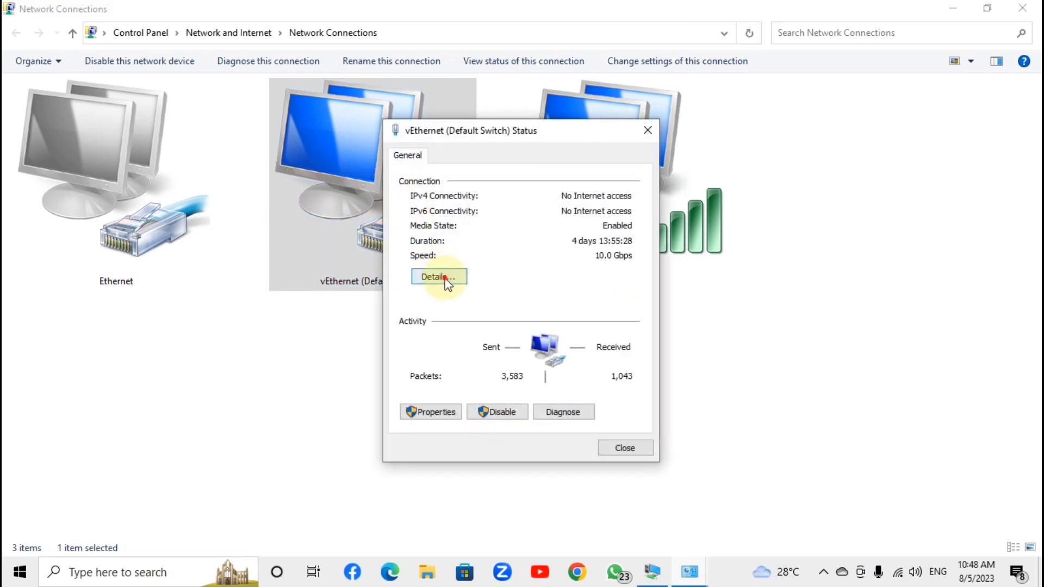
left_click(439, 277)
left_click(532, 266)
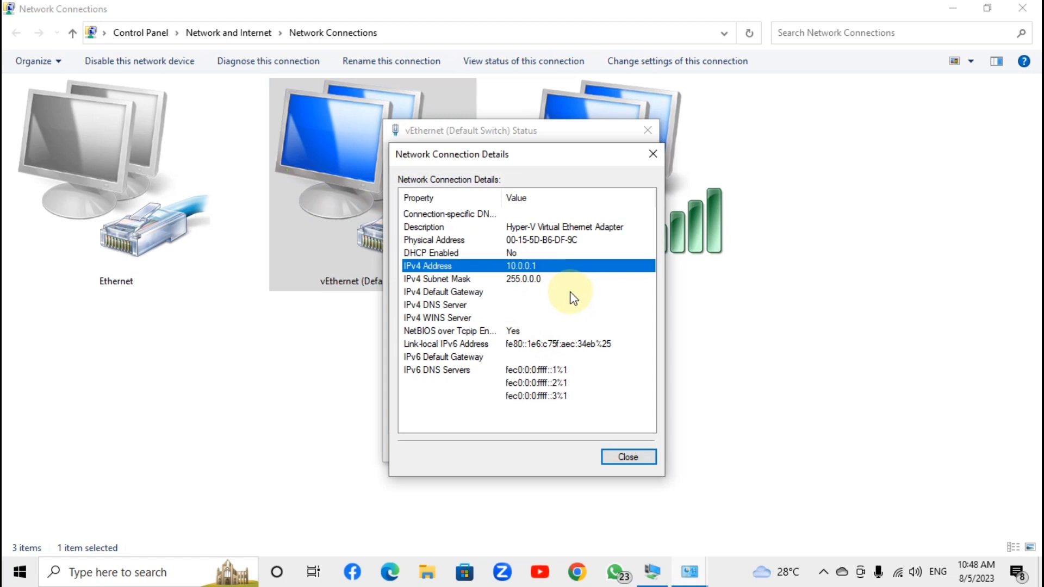
- Ping the virtual machine at 10.0.0.2 from the host and close the ping window
key("super+r")
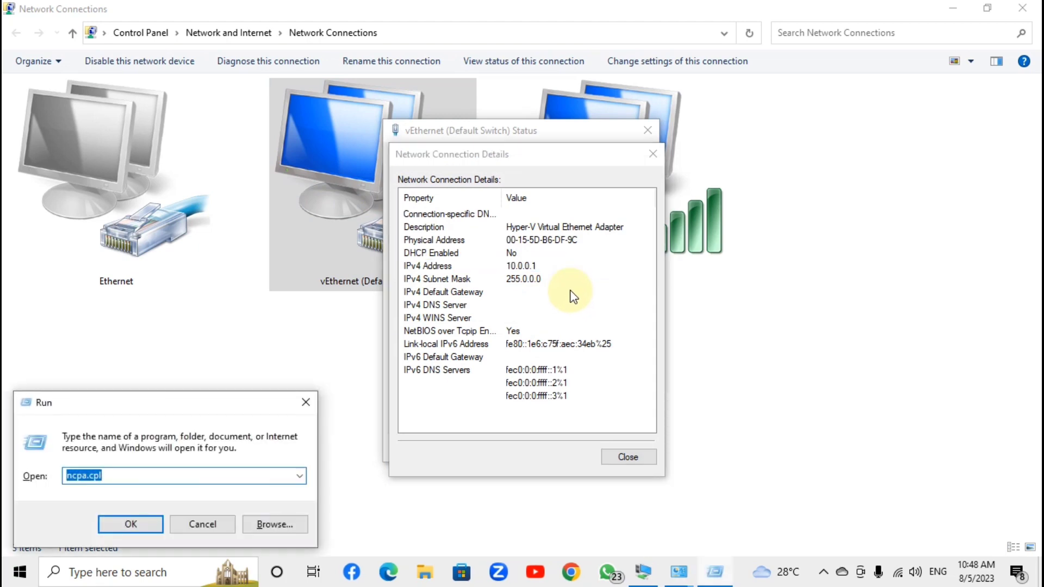
key("Return")
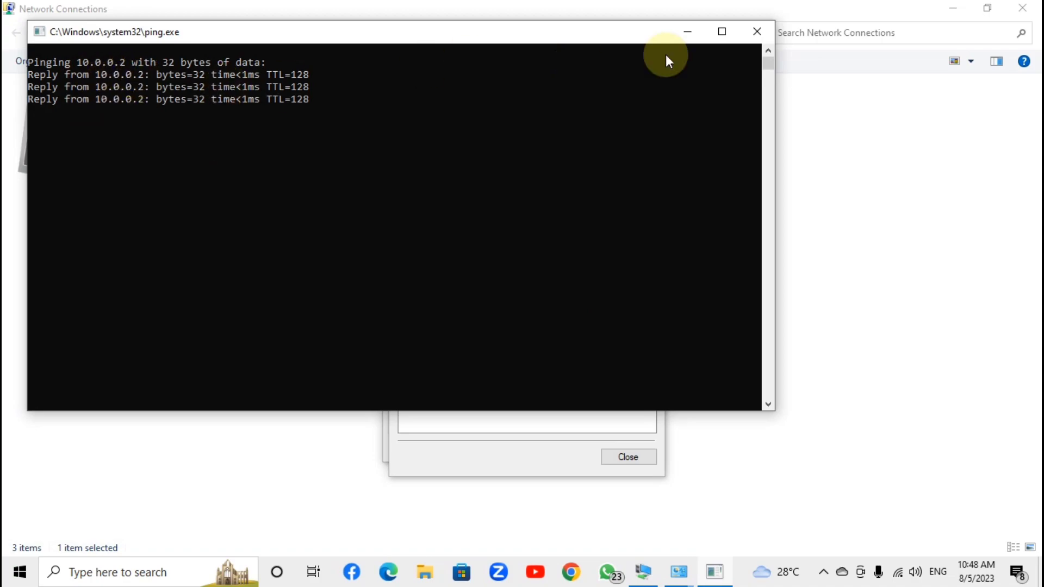
left_click(756, 31)
- Switch to the 2K19 virtual machine, ping the host at 10.0.0.1, and close the ping window
left_click(652, 571)
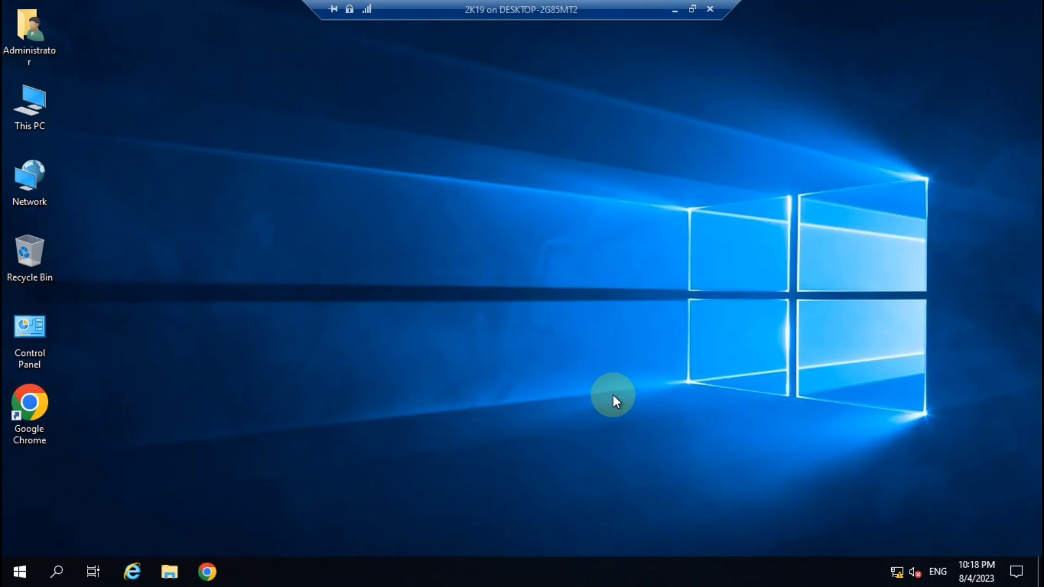
key("super+r")
type("ping 10.0.0.1")
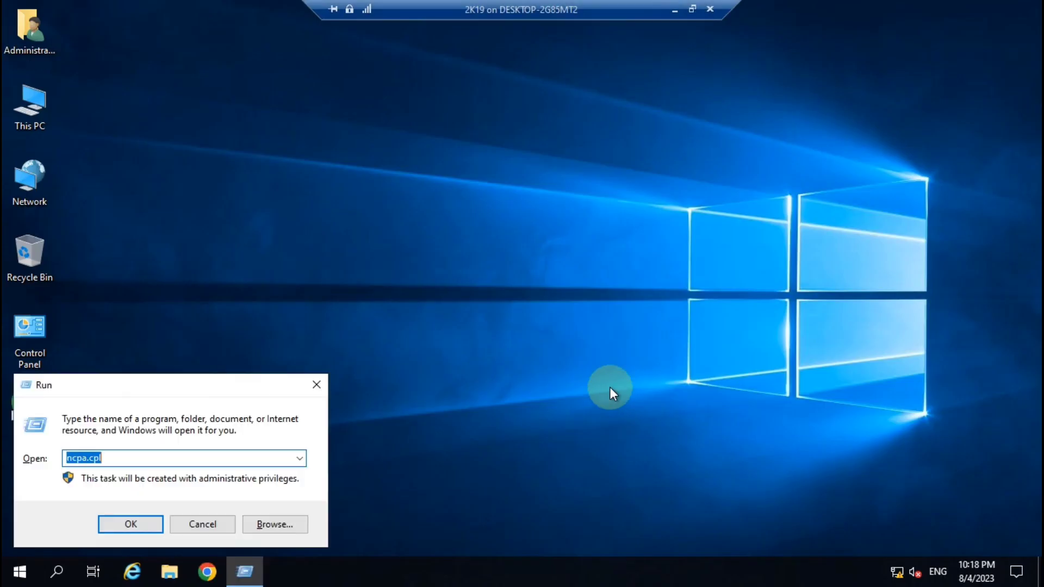
key("Return")
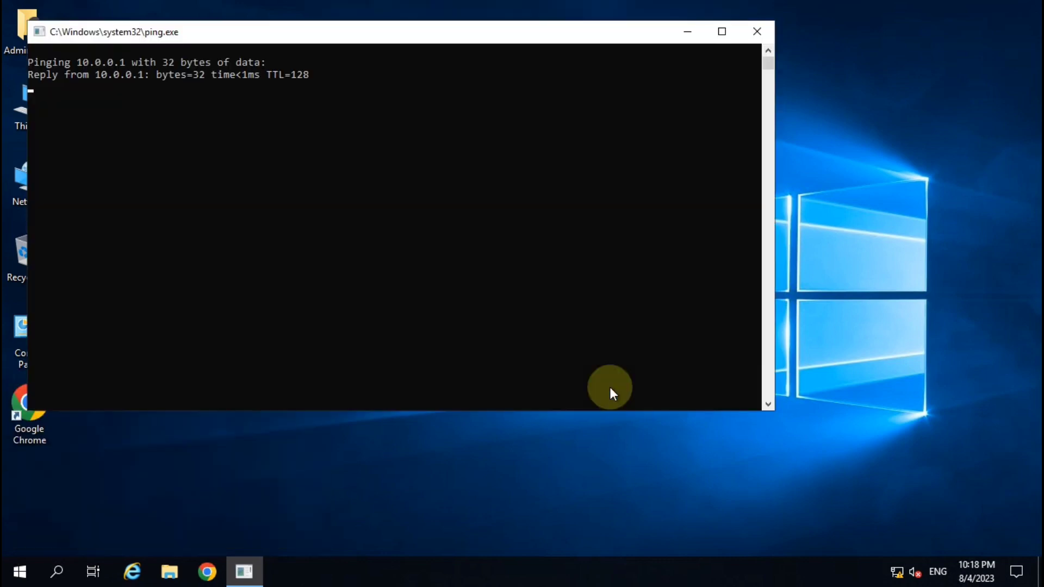
left_click(752, 35)
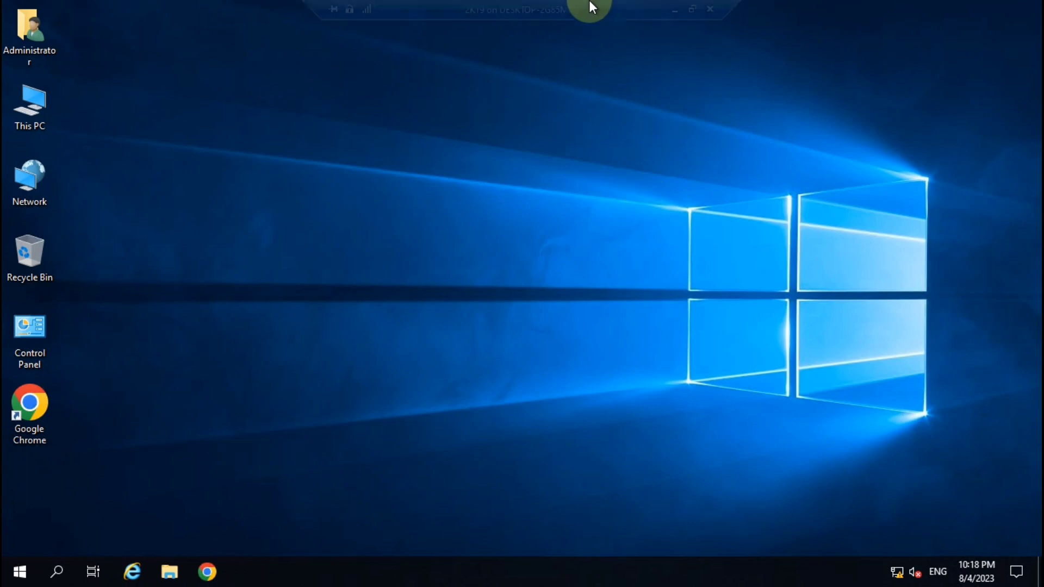
- Return to the host, minimize Network Connections, and close the vEthernet connection details and status dialogs
left_click(686, 7)
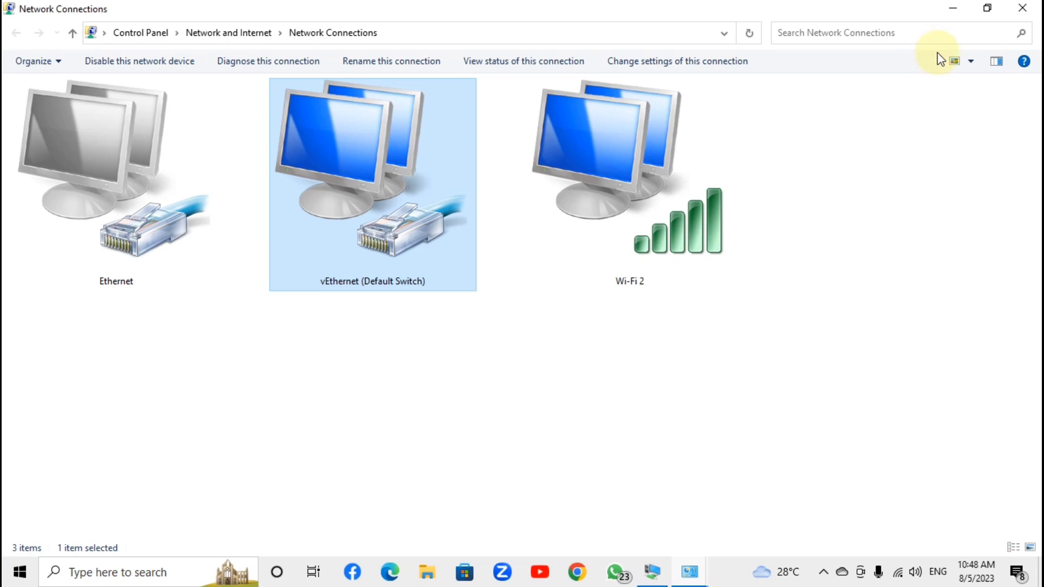
left_click(952, 8)
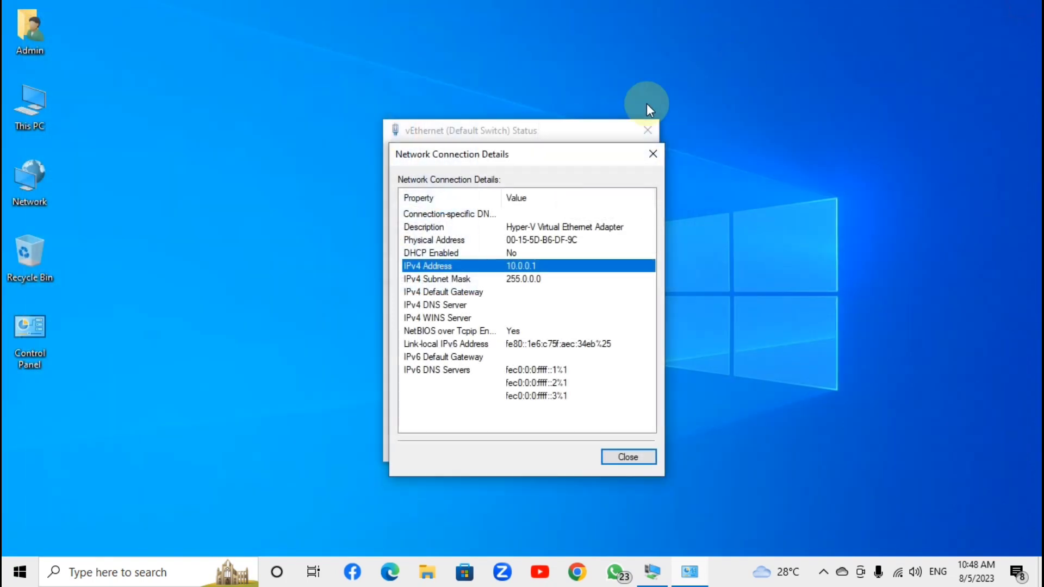
left_click(653, 154)
left_click(647, 130)
- Switch to Chrome with the Person 1 profile and search Google for "analogx proxy download"
left_click(577, 571)
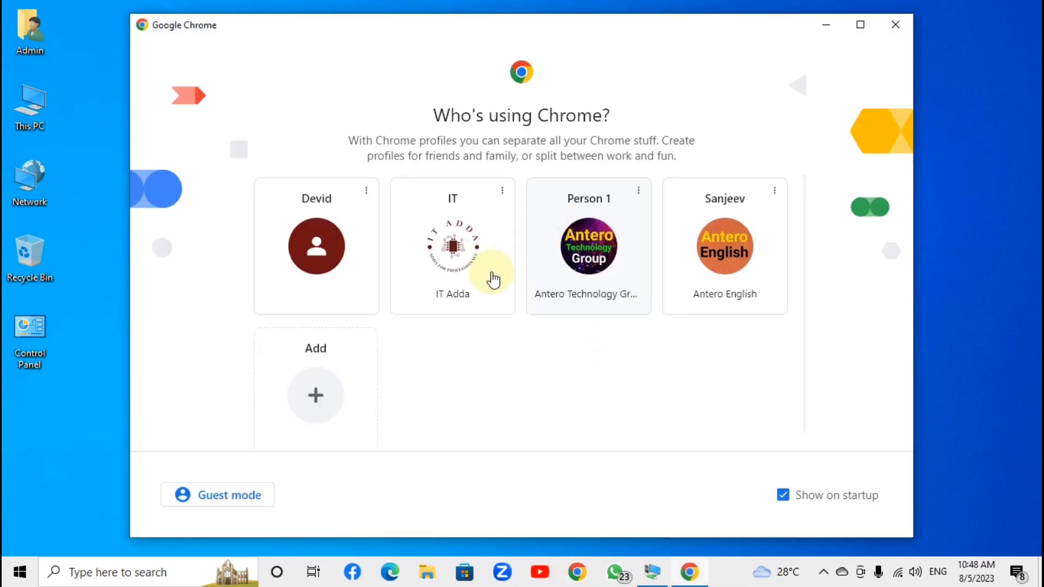
left_click(577, 272)
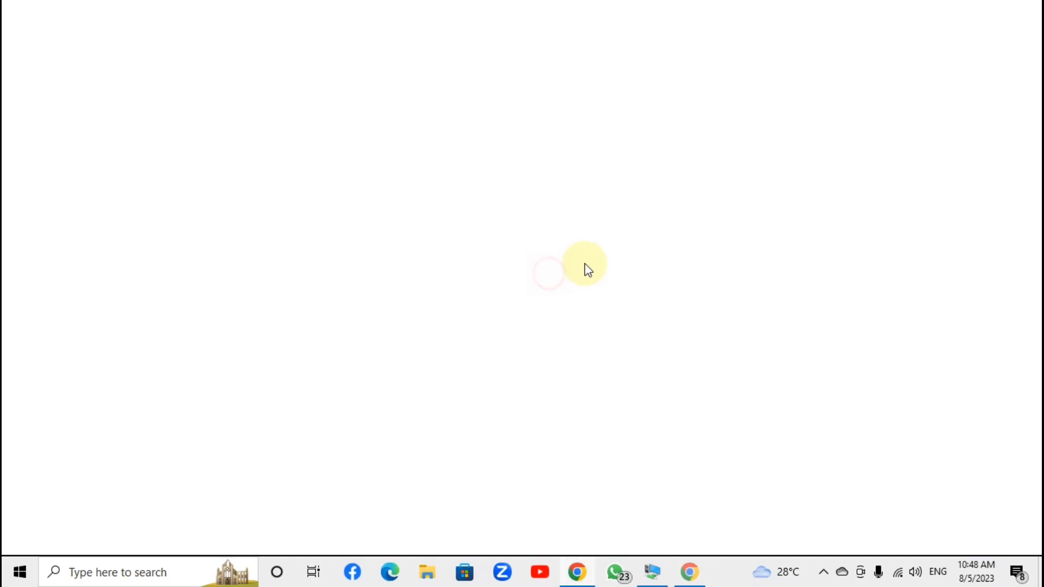
left_click(415, 394)
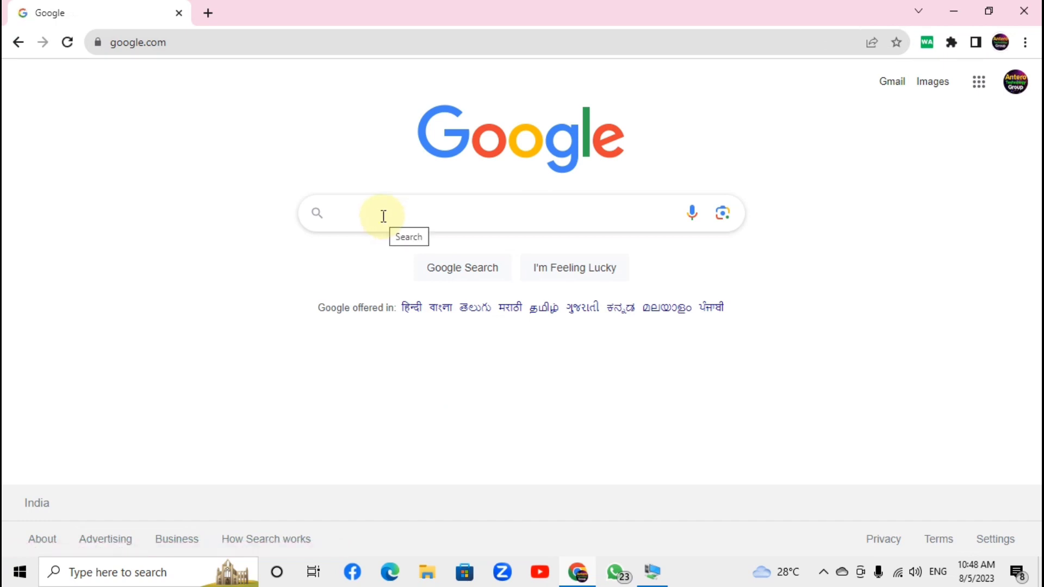
type("download ")
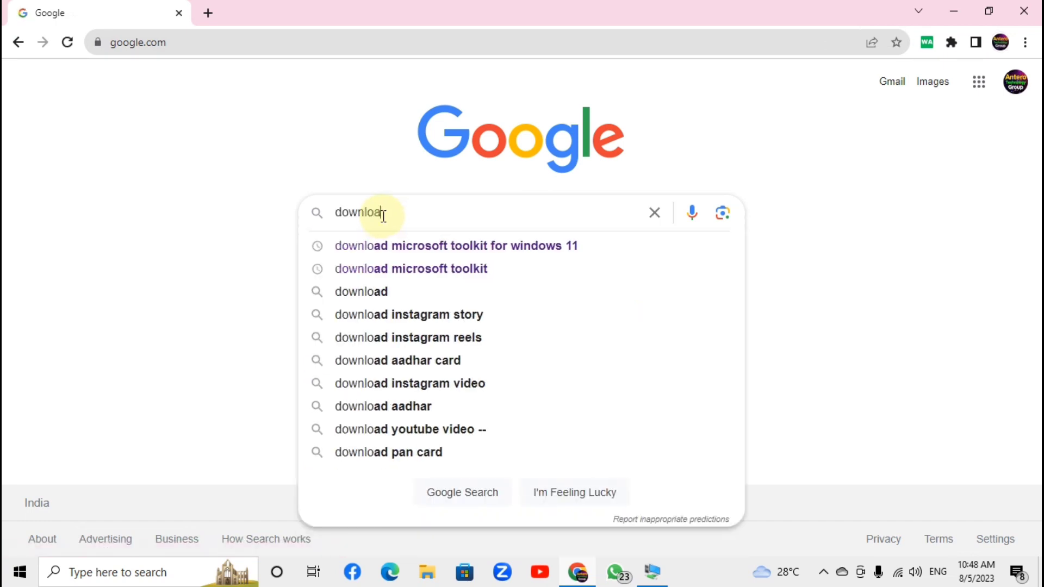
type("ana")
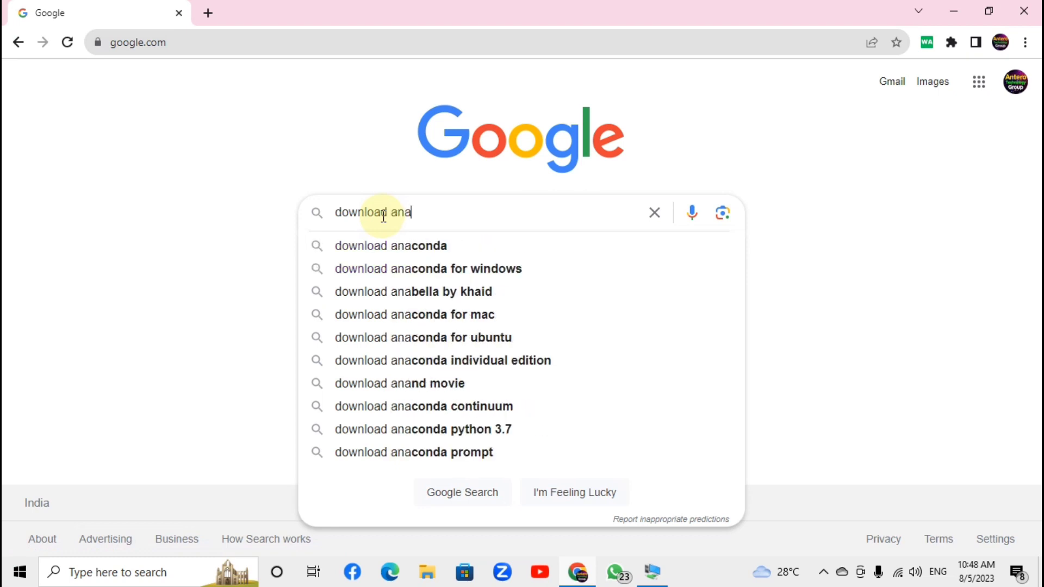
type("log")
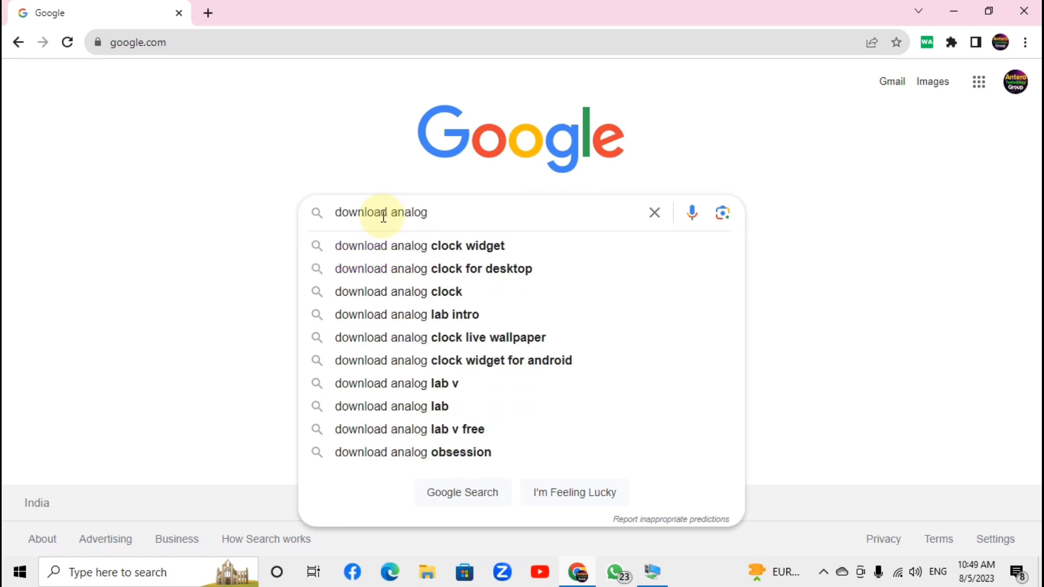
type(" proxy")
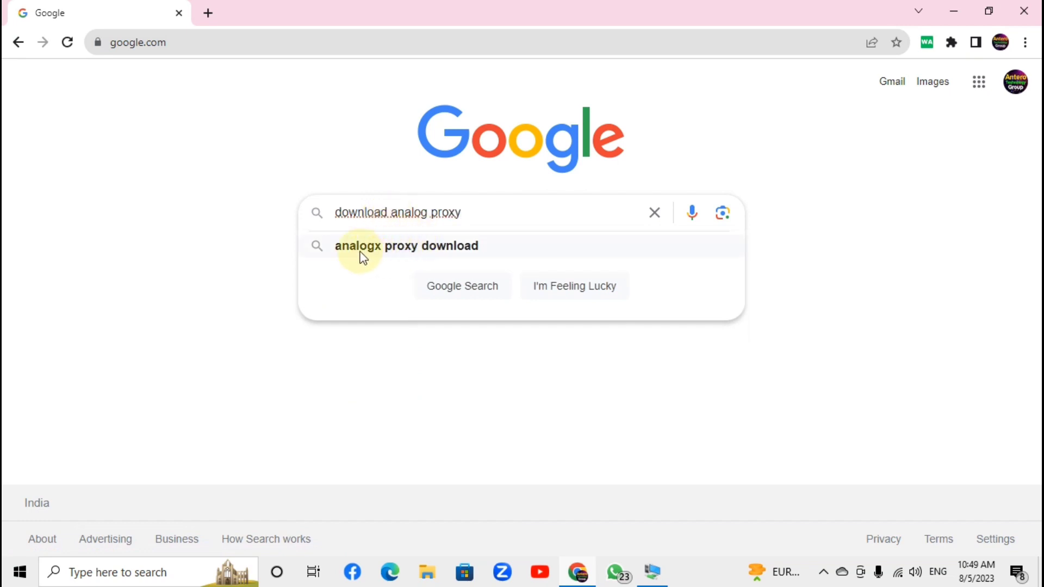
left_click(421, 249)
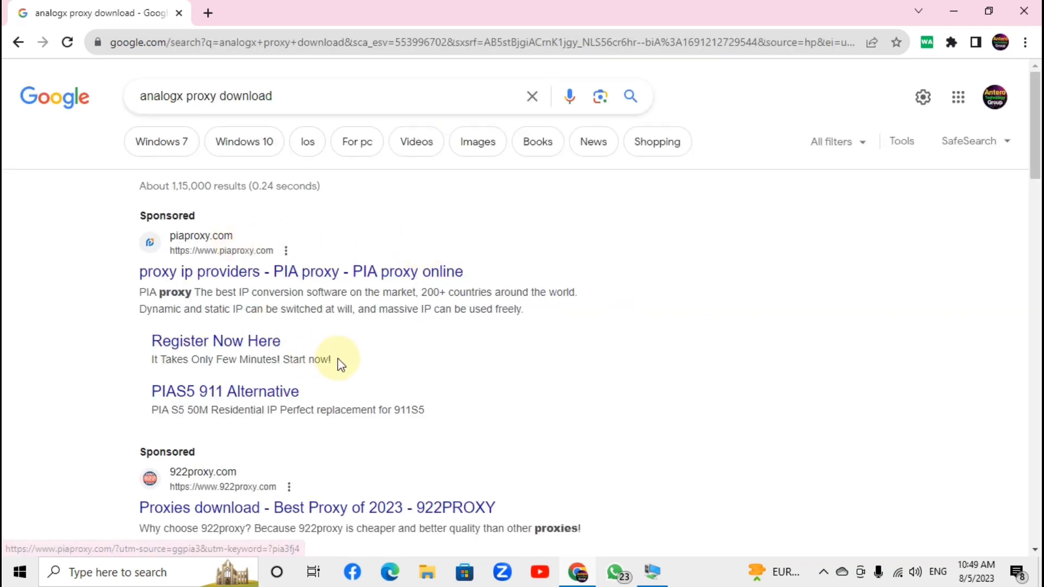
- Open the AnalogX Proxy download page from the search results, download version 4.15, and keep the blocked proxyi.exe file
scroll(350, 345, "down", 7)
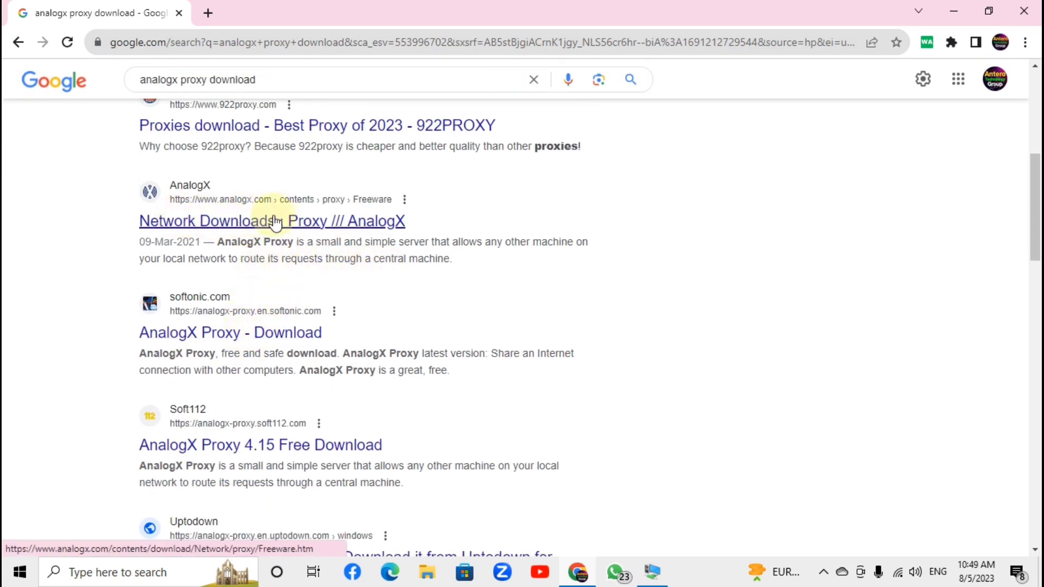
left_click(298, 224)
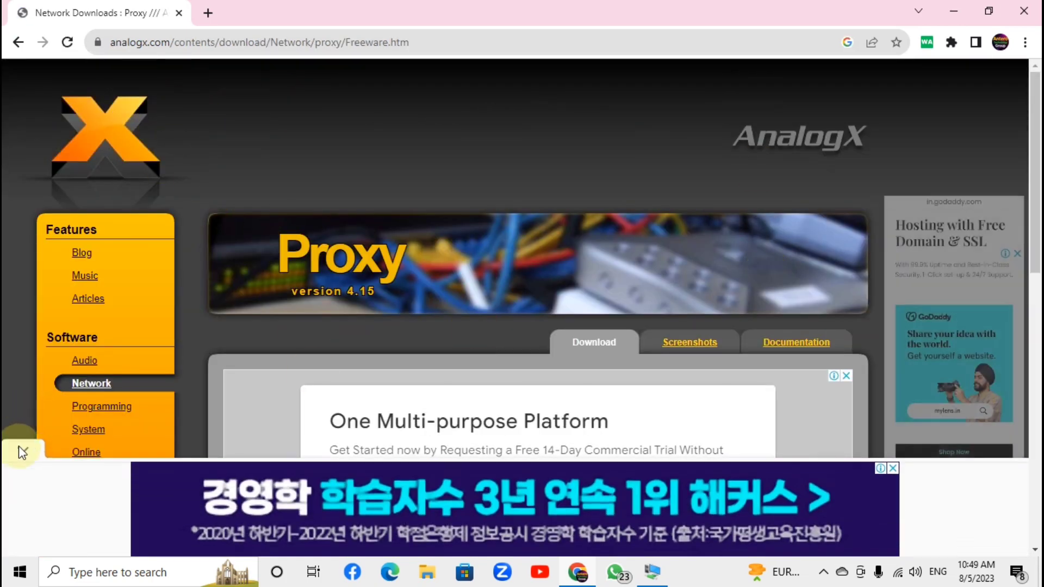
scroll(442, 368, "down", 8)
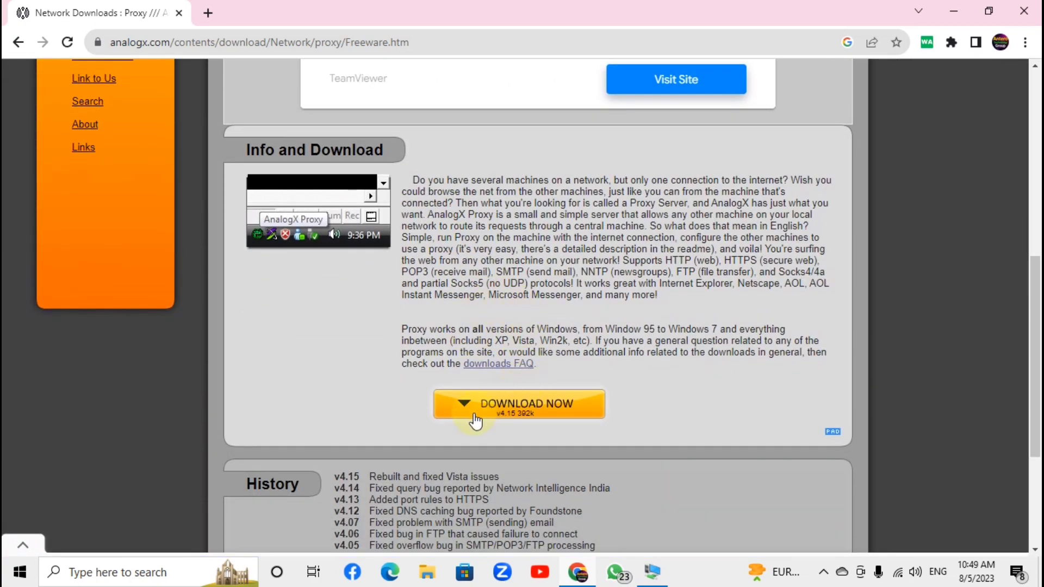
left_click(536, 411)
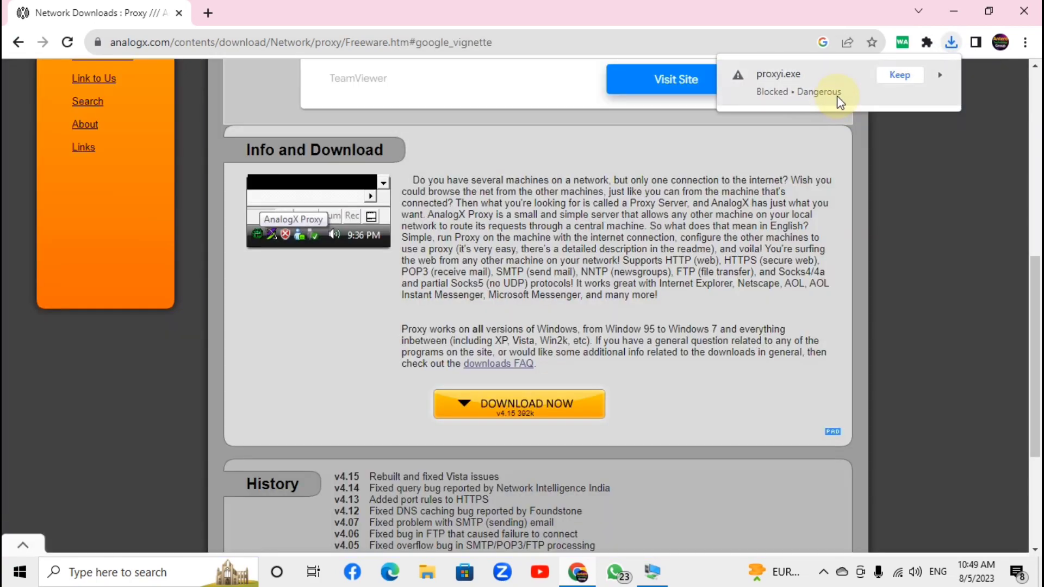
left_click(901, 76)
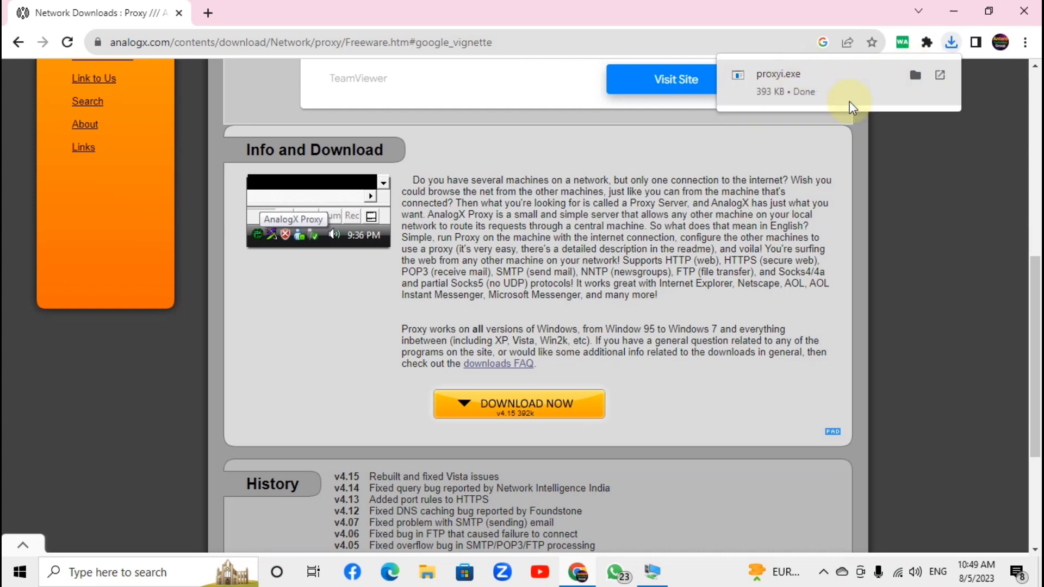
- Run the proxyi installer as administrator from its download folder and minimize the windows behind it
left_click(917, 75)
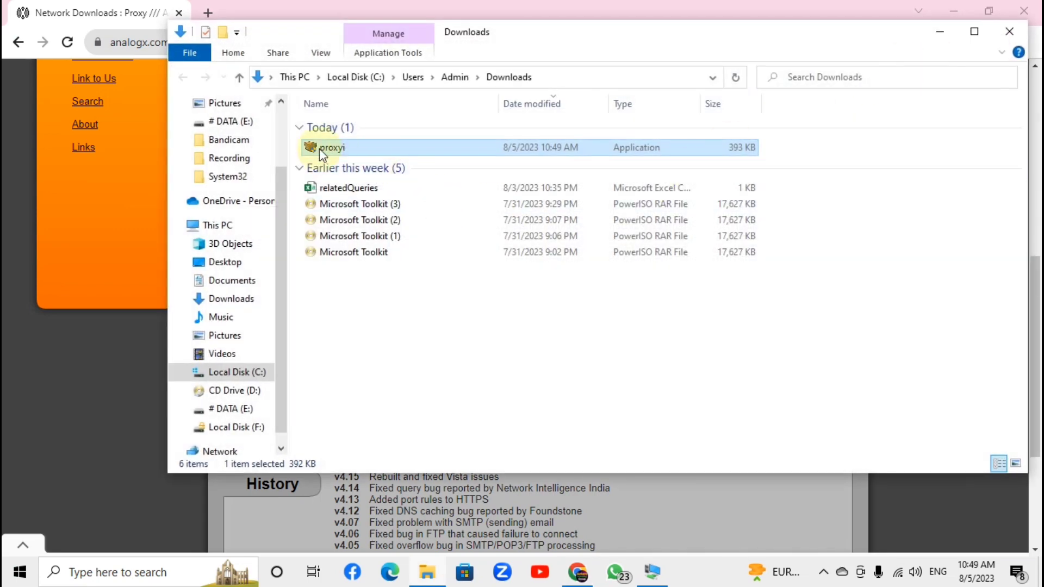
left_click(975, 31)
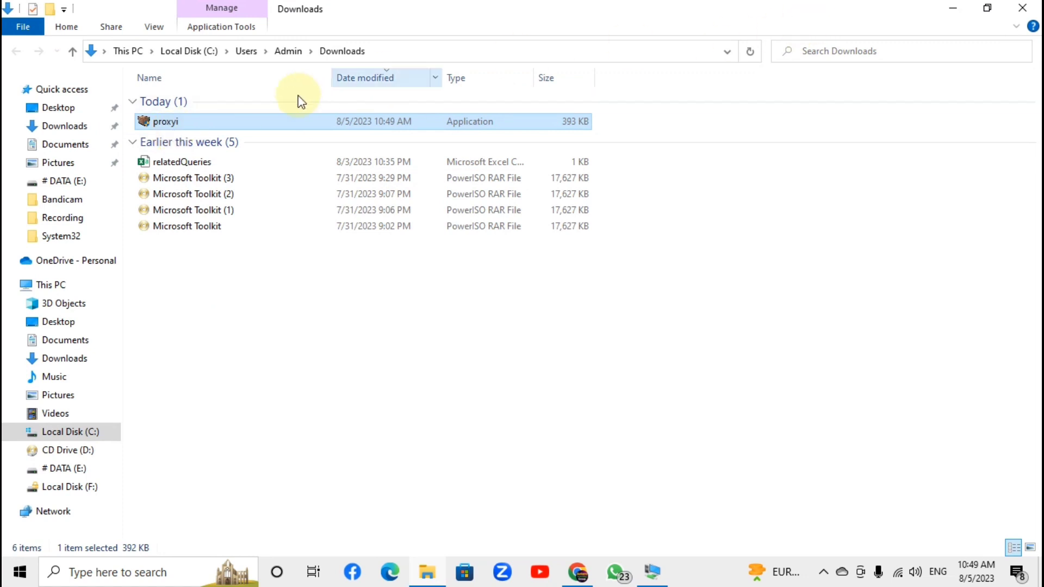
right_click(166, 124)
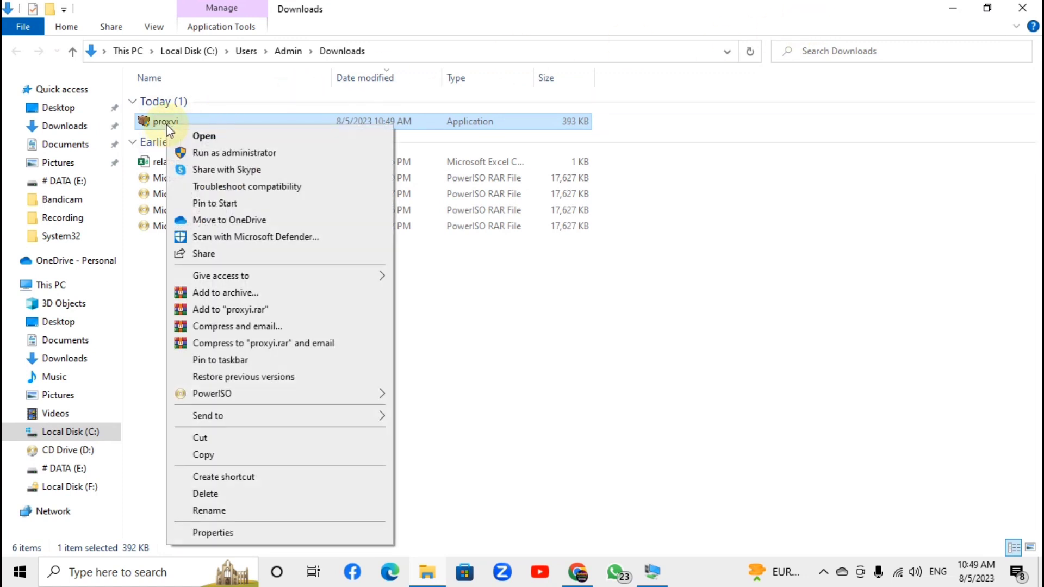
left_click(220, 152)
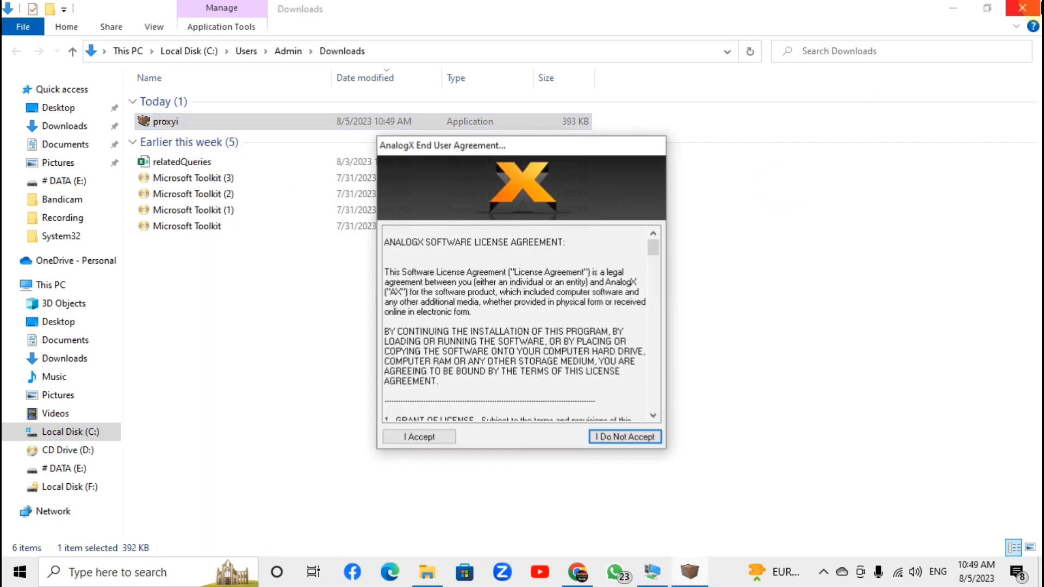
key("super+d")
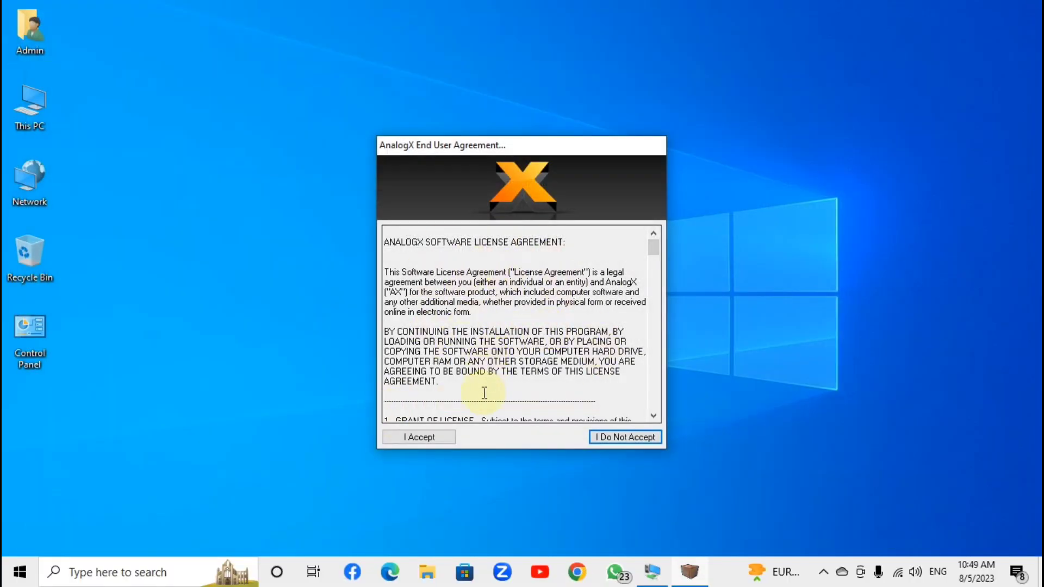
- Accept the AnalogX license agreement and install Proxy to C:\Program Files (x86)\AnalogX\Proxy\
left_click(419, 437)
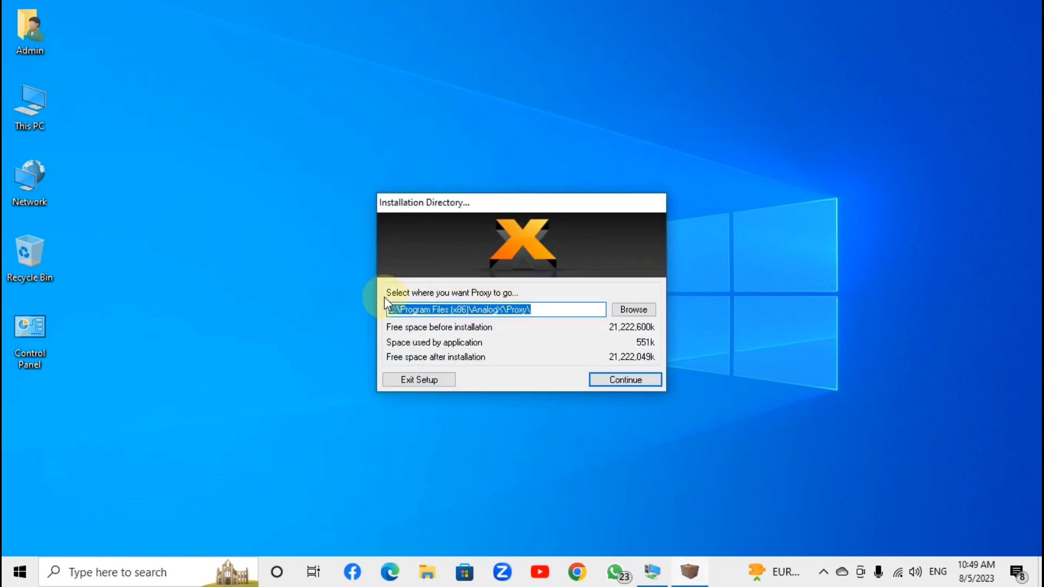
left_click(538, 311)
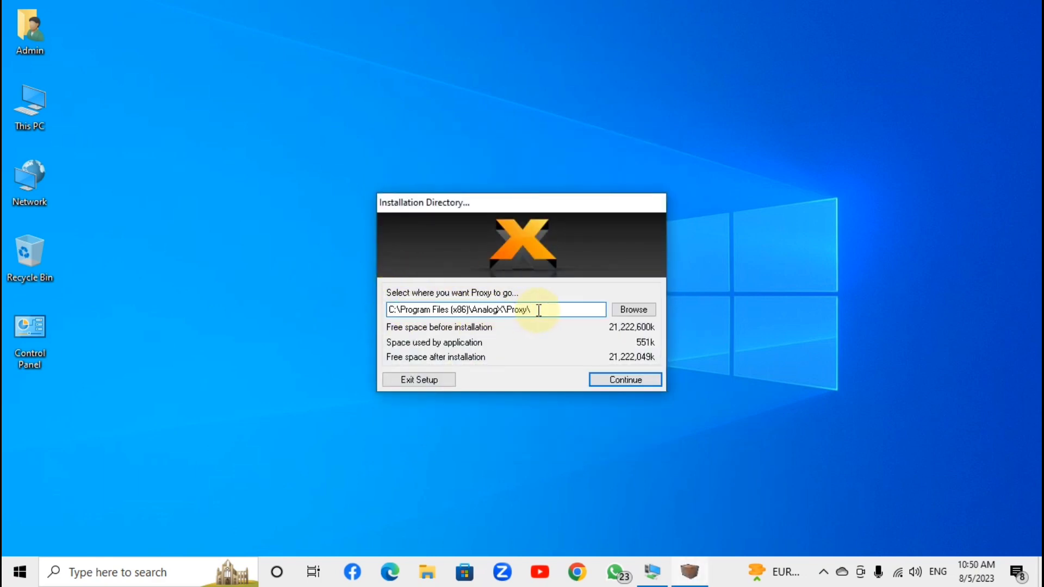
left_click(624, 380)
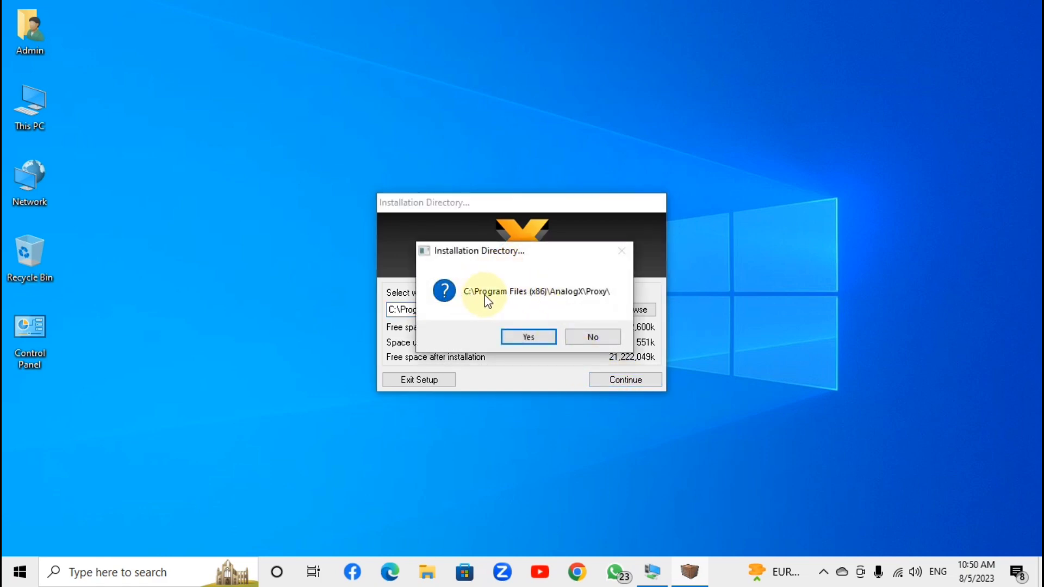
left_click(526, 338)
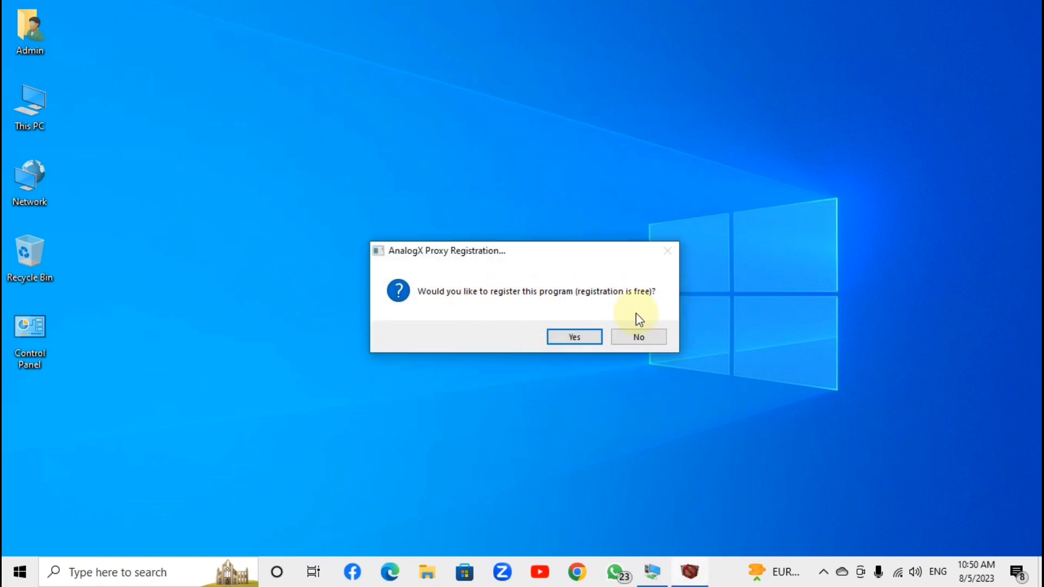
- Decline the AnalogX Proxy registration and close the installation-complete message
left_click(645, 338)
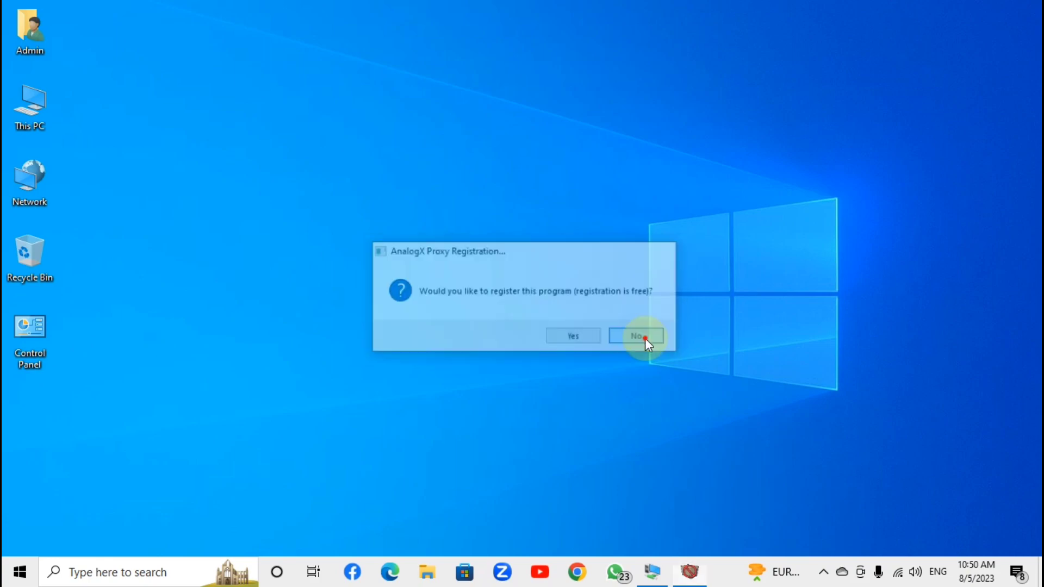
left_click(590, 334)
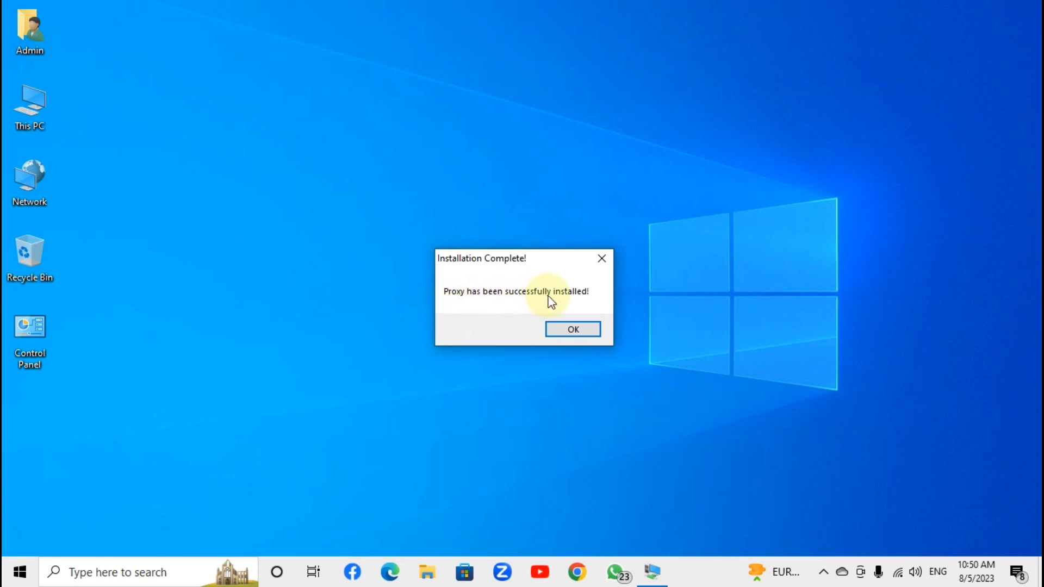
left_click(581, 330)
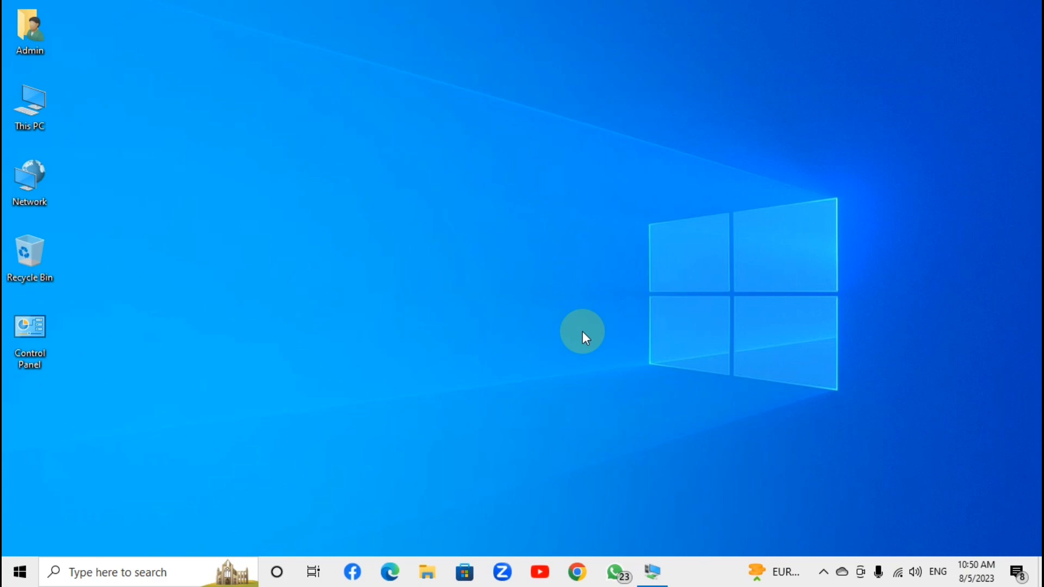
- Launch the installed Proxy program, allow it through Windows Defender Firewall on public networks, and dismiss the open-state warning
left_click(823, 571)
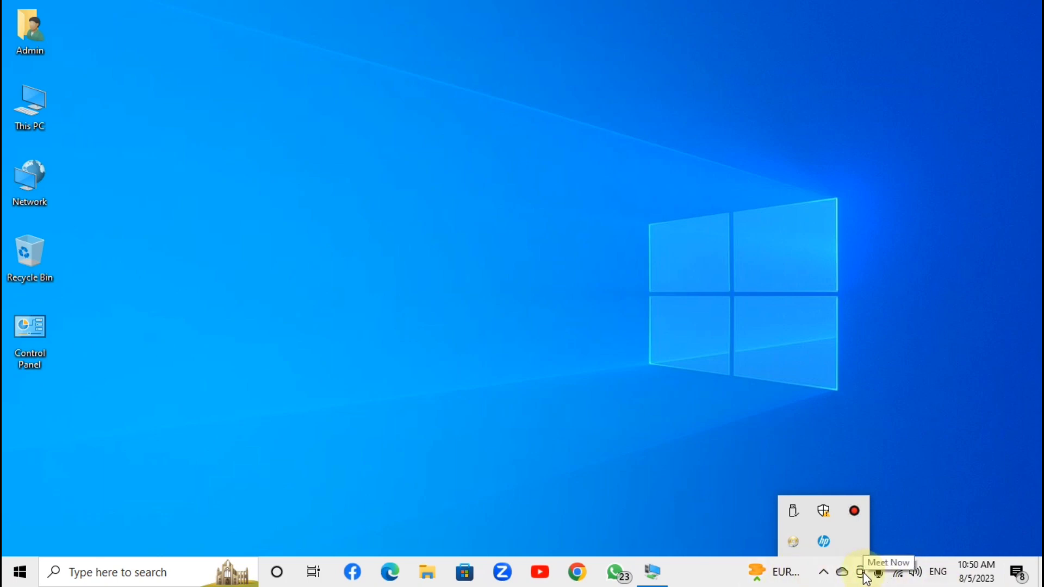
left_click(729, 347)
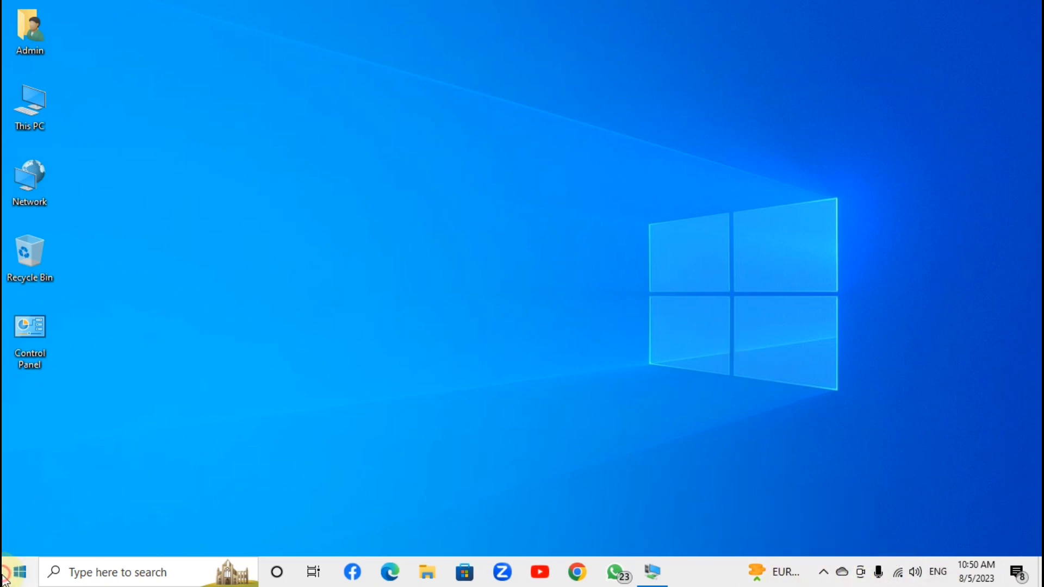
left_click(19, 571)
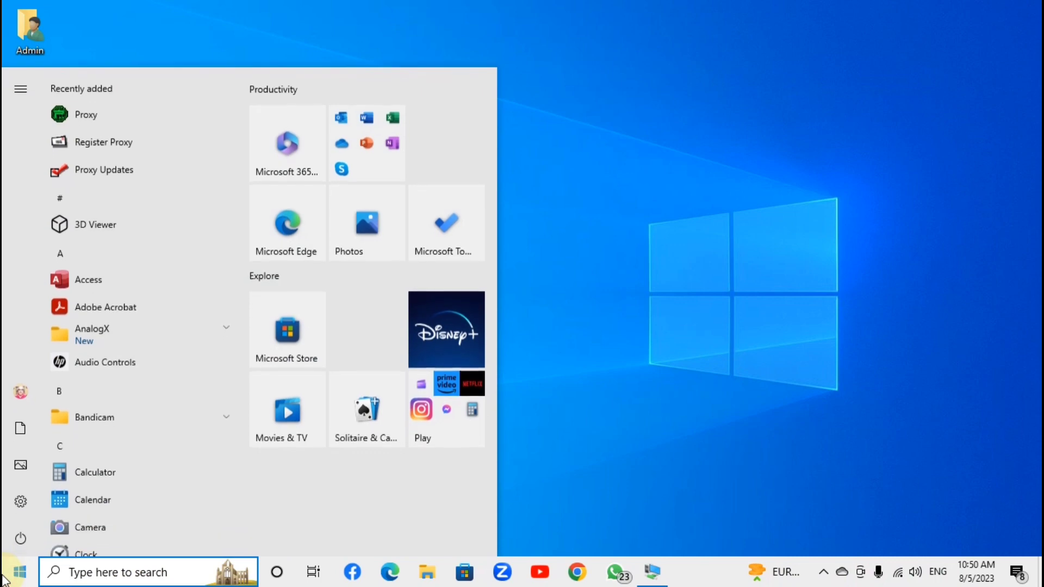
left_click(75, 112)
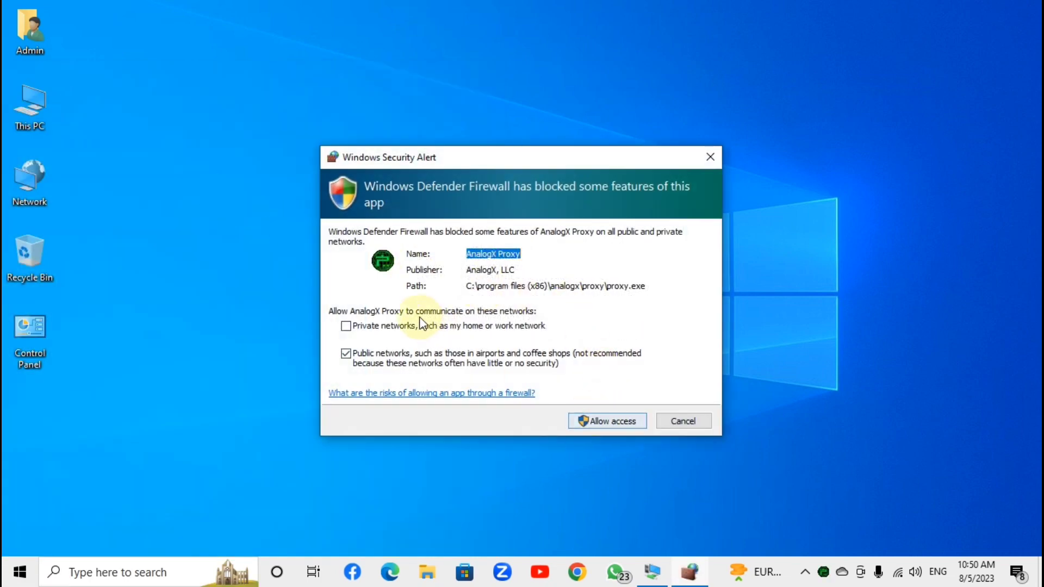
left_click(607, 424)
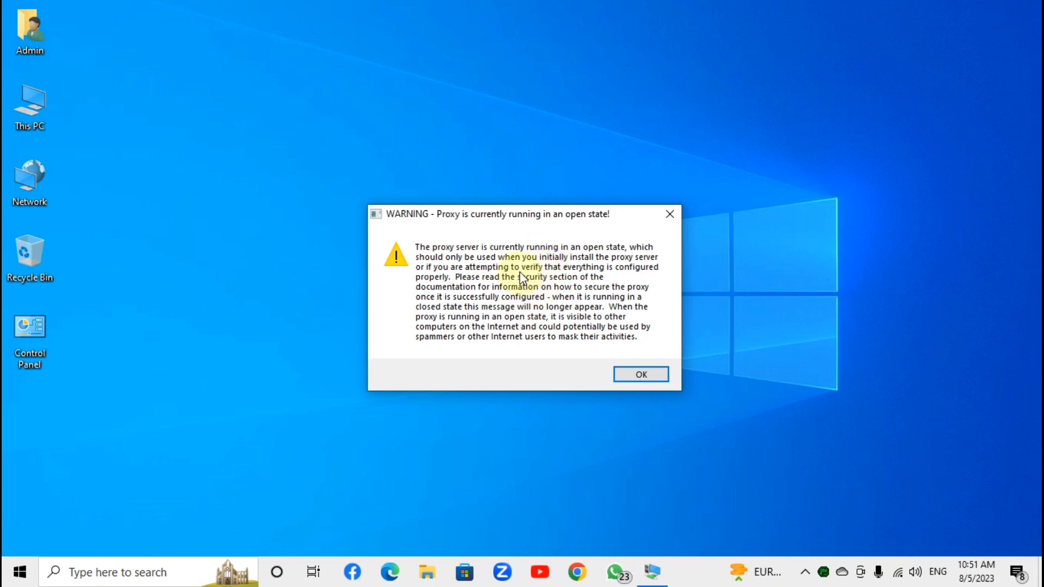
left_click(641, 374)
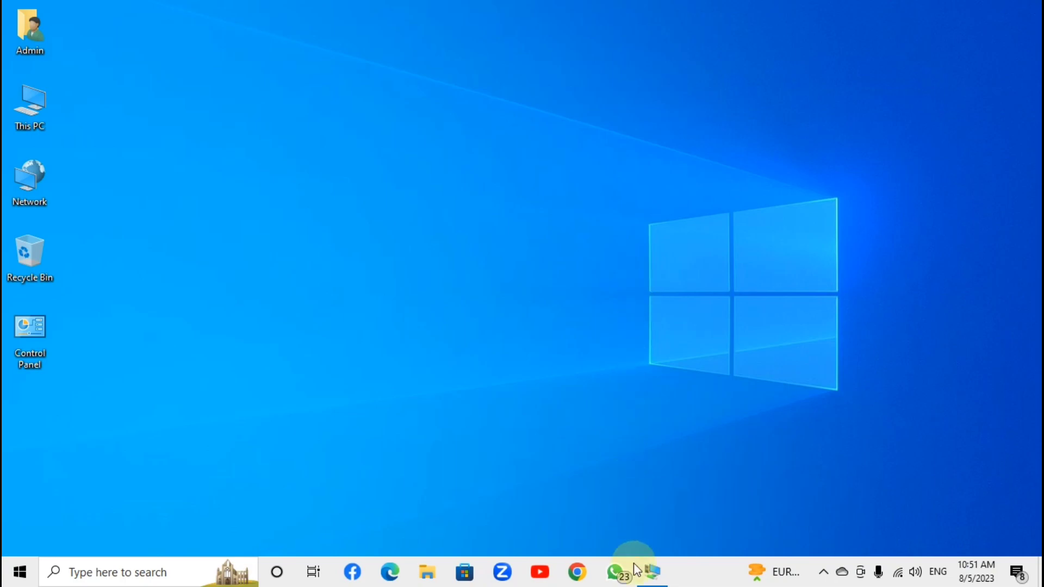
- Switch to the 2K19 virtual machine, open Network Connections with ncpa.cpl and enlarge the connection icons
left_click(654, 574)
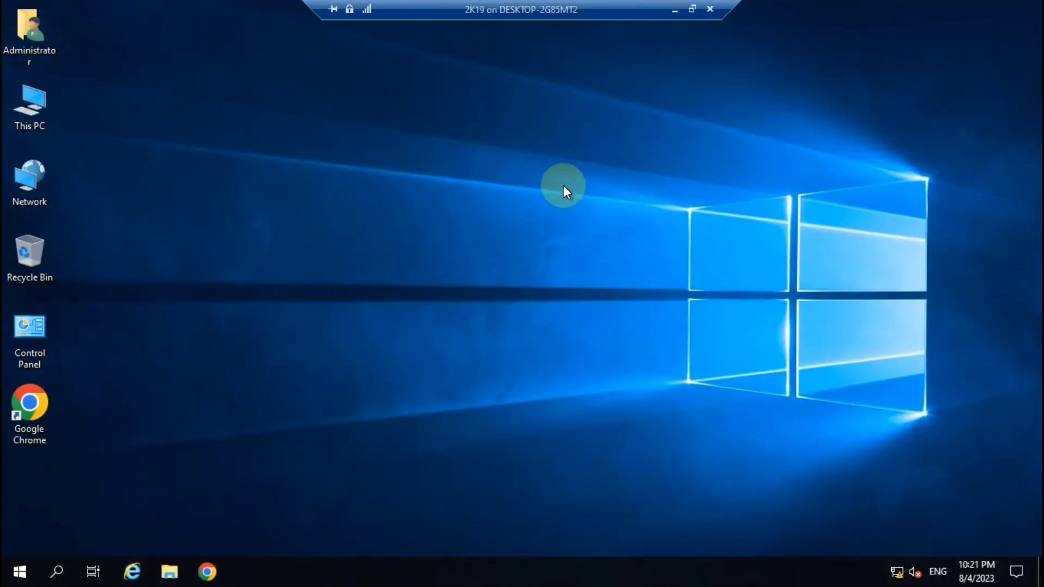
right_click(465, 194)
left_click(494, 240)
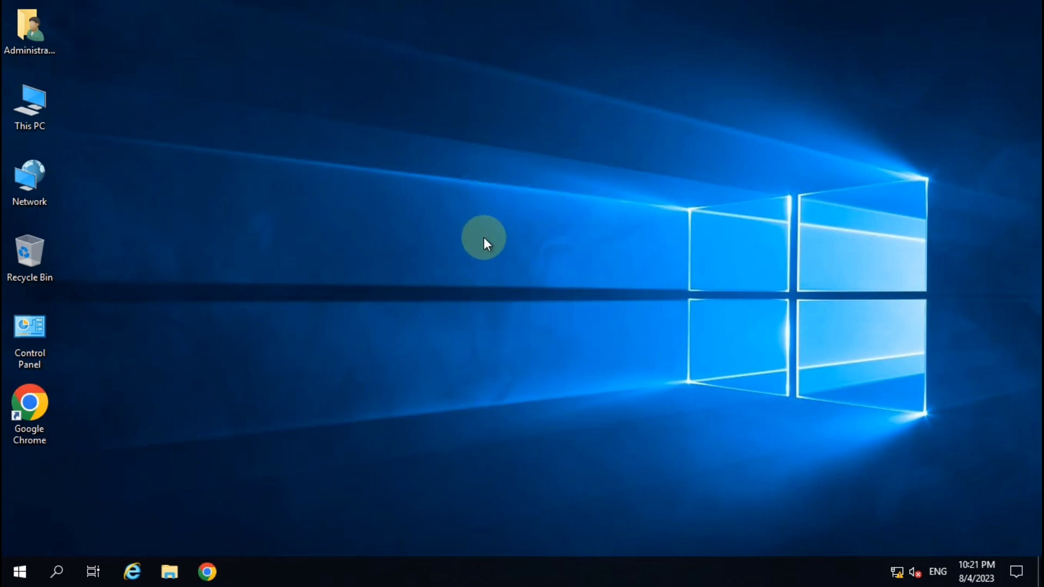
key("super+r")
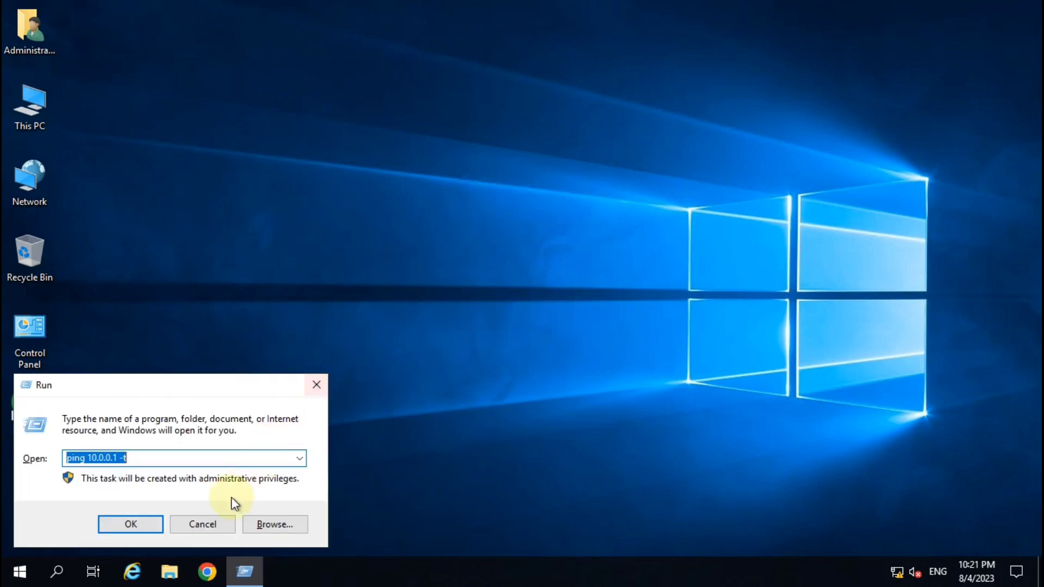
left_click(300, 459)
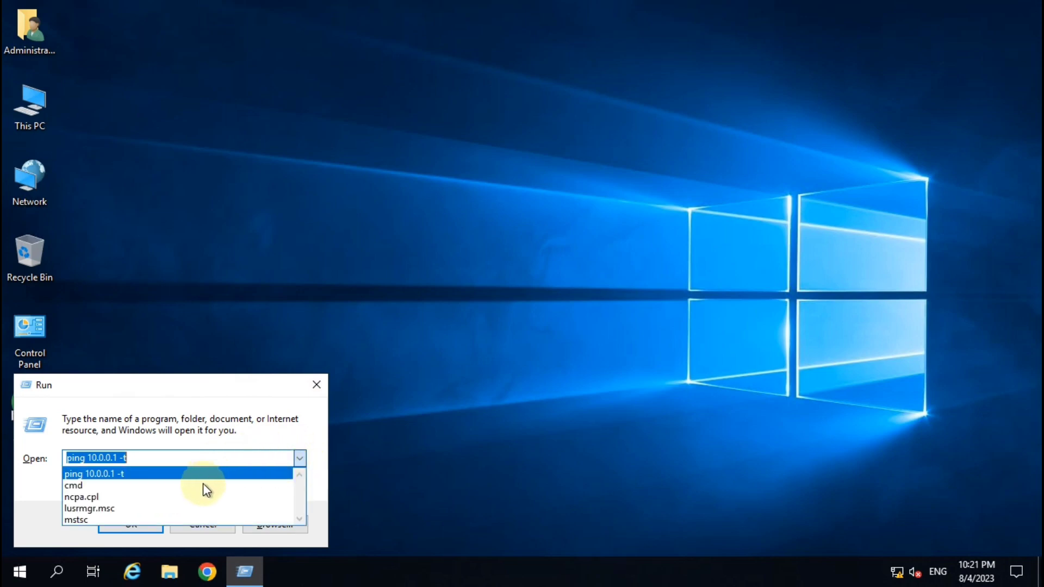
left_click(198, 497)
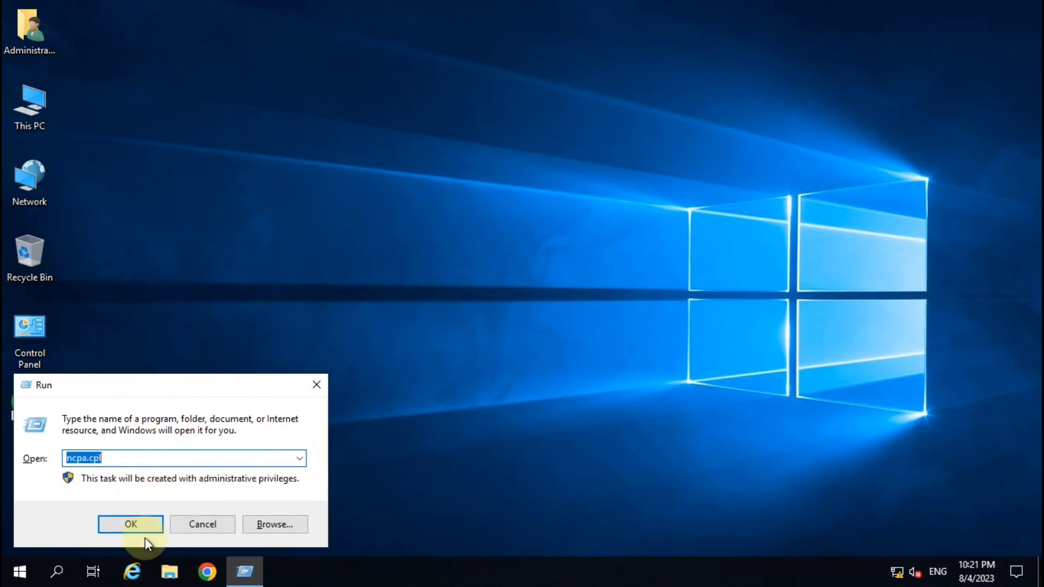
left_click(138, 524)
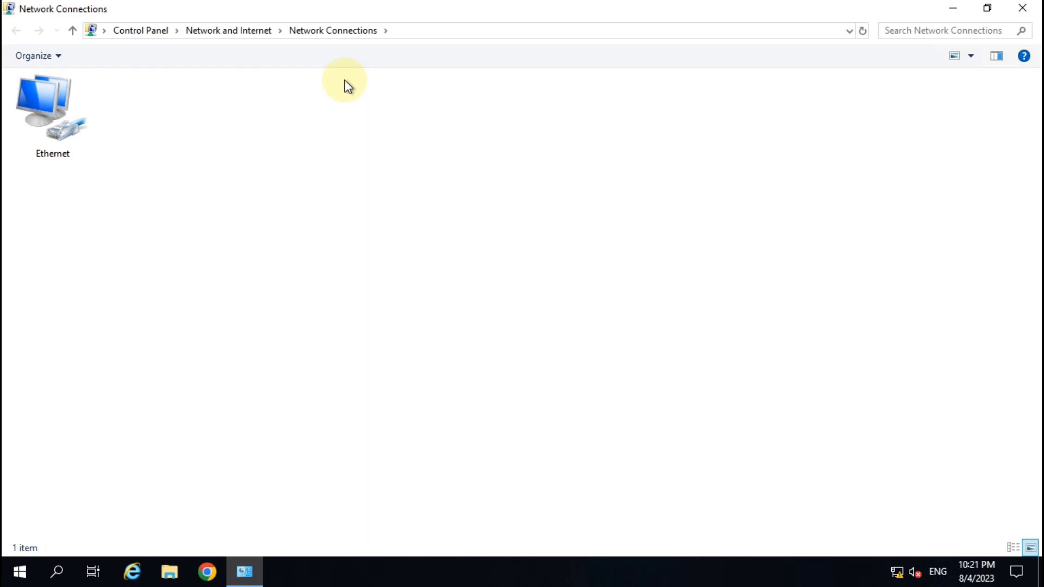
left_click(969, 57)
left_click(967, 26)
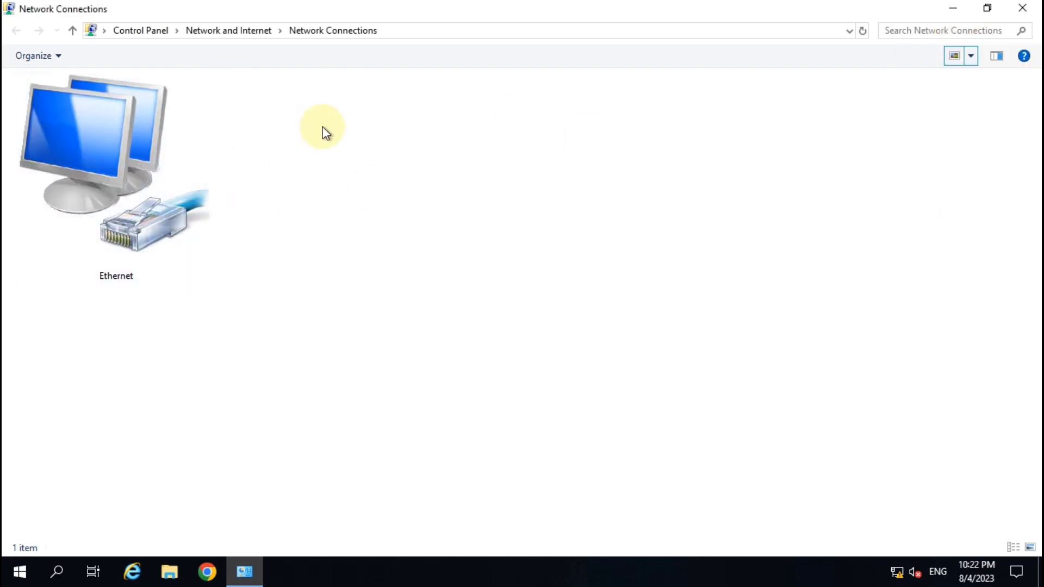
- Set the default gateway to 10.0.0.1 in the Ethernet adapter's Internet Protocol Version 4 (TCP/IPv4) properties
left_click(115, 164)
right_click(116, 164)
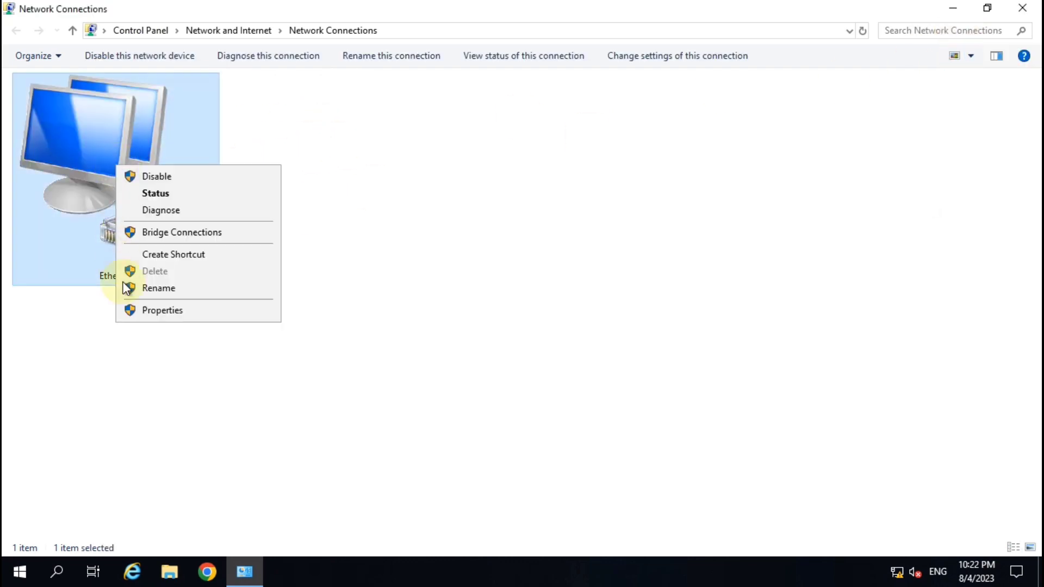
left_click(155, 309)
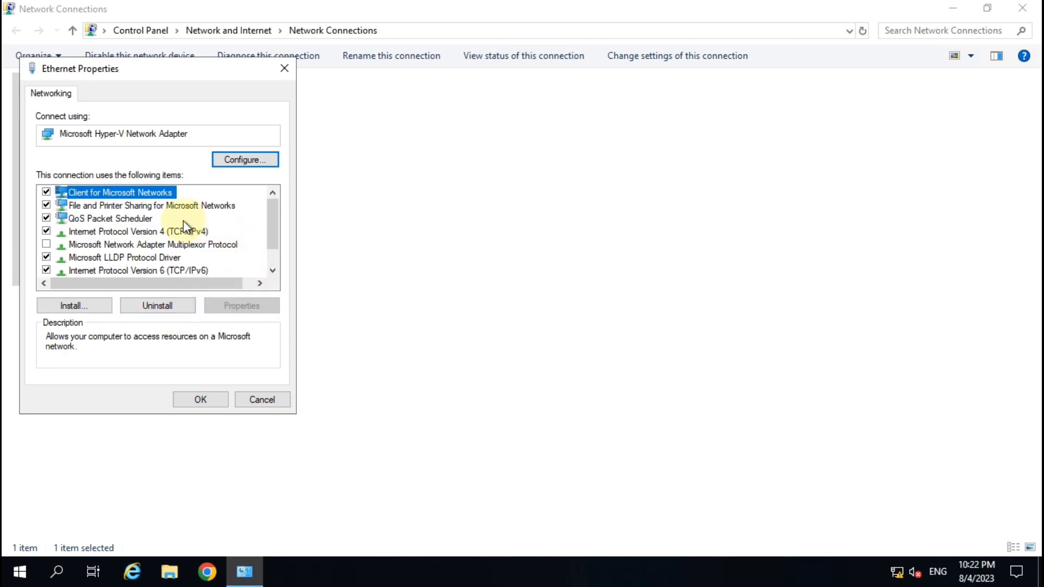
double_click(155, 233)
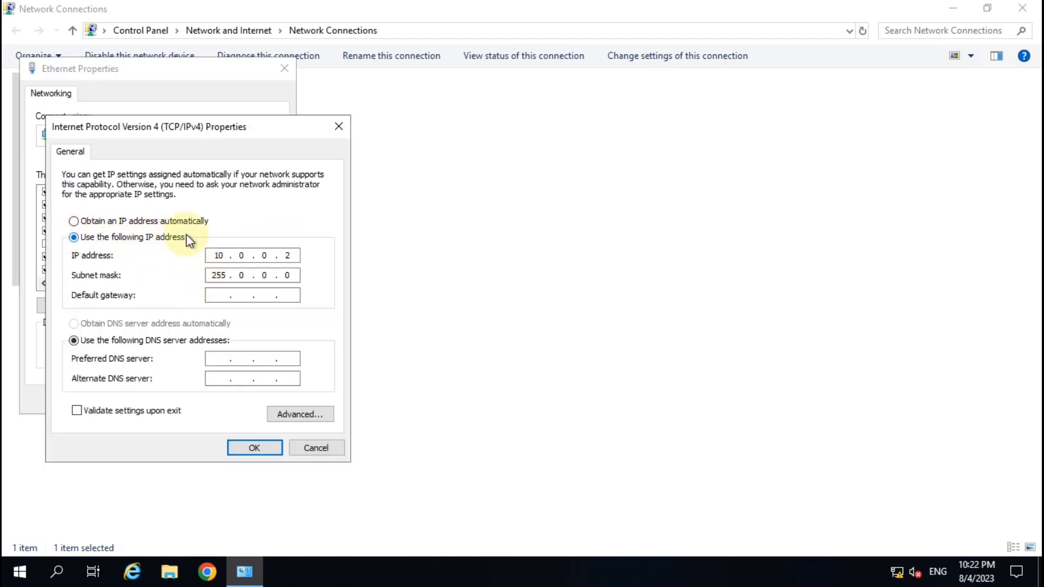
left_click(212, 295)
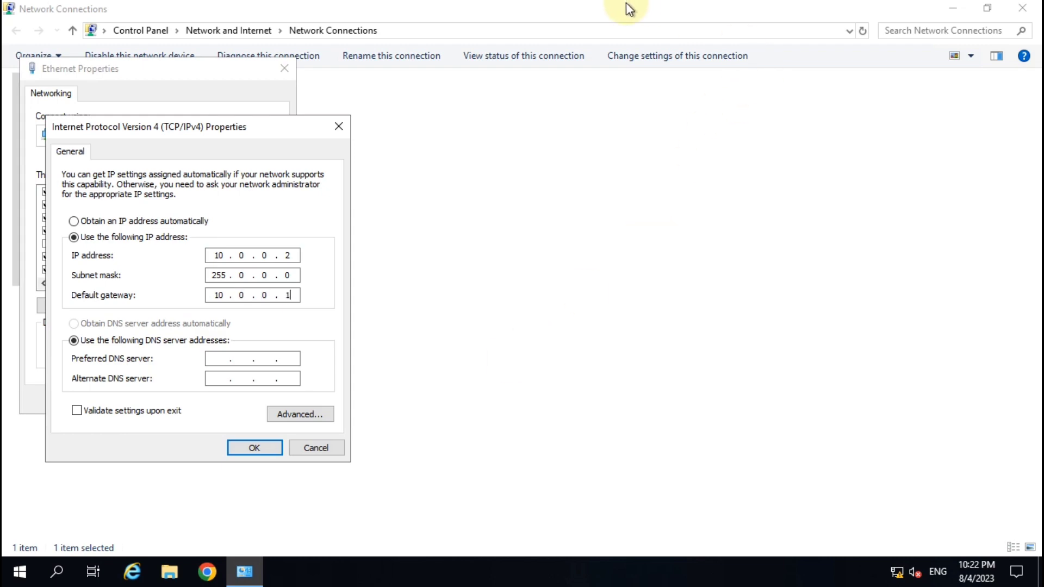
- Minimize the virtual machine and open Network Connections on the host with ncpa.cpl
left_click(673, 13)
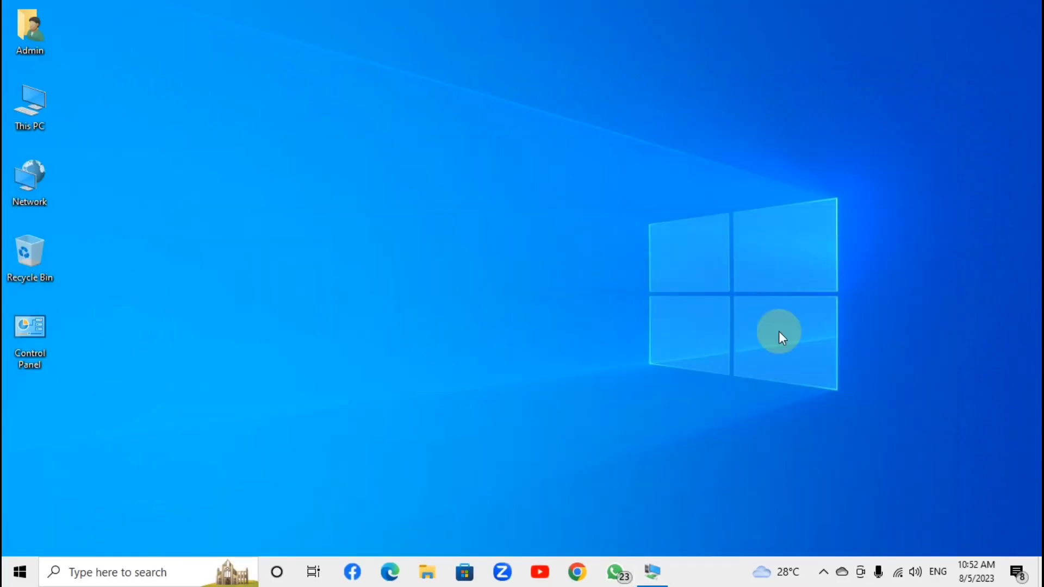
key("super+r")
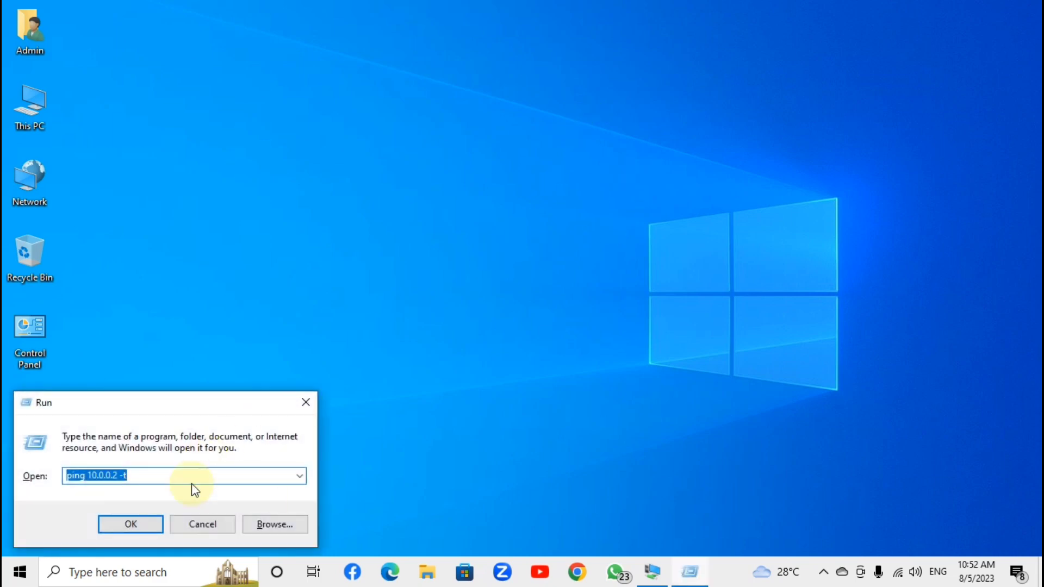
type("ncpa.cpl")
key("Return")
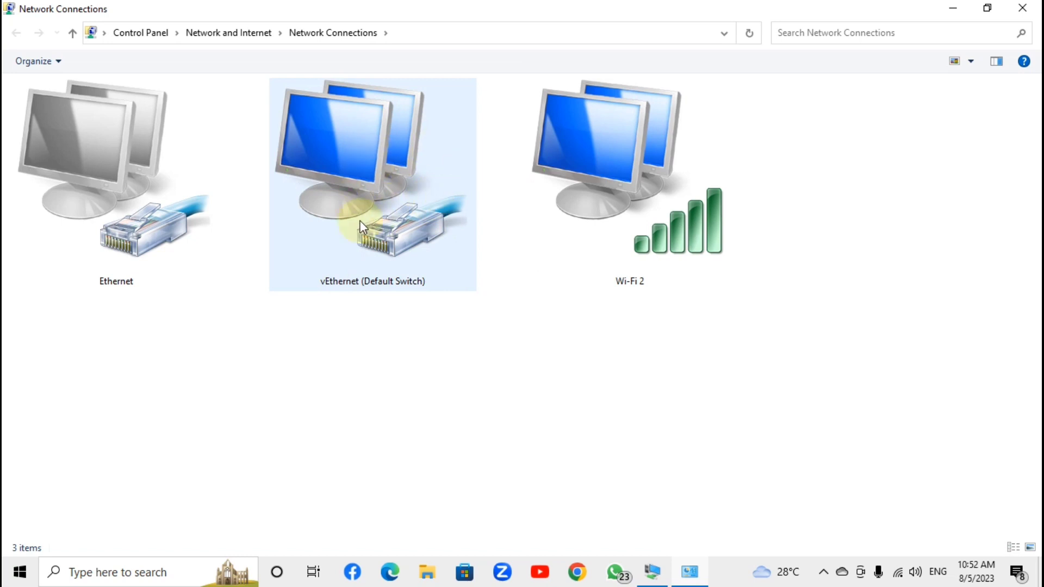
- Check the IPv4 address in the vEthernet (Default Switch) connection details, then close Network Connections
left_click(366, 192)
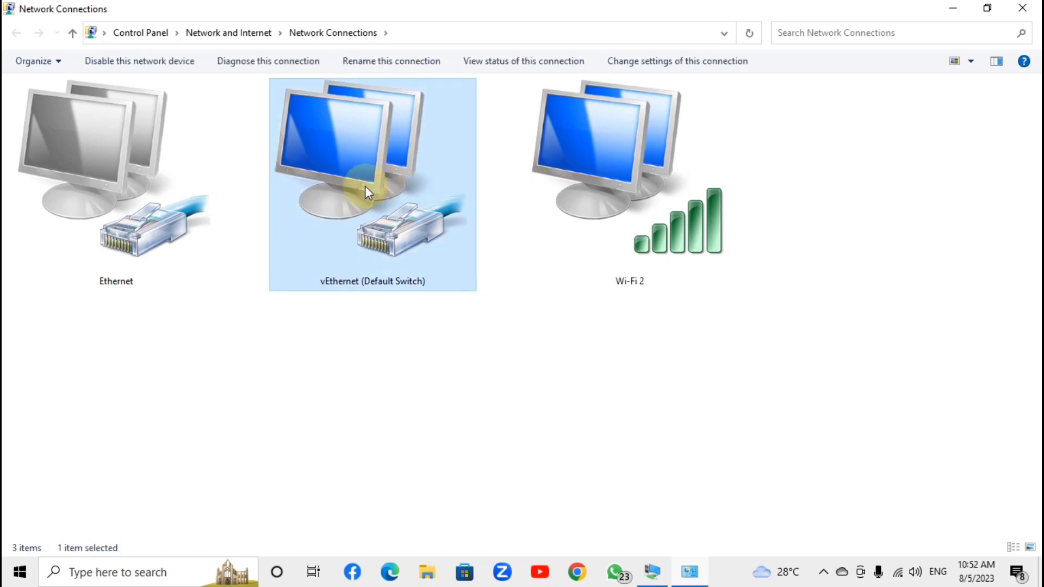
double_click(374, 215)
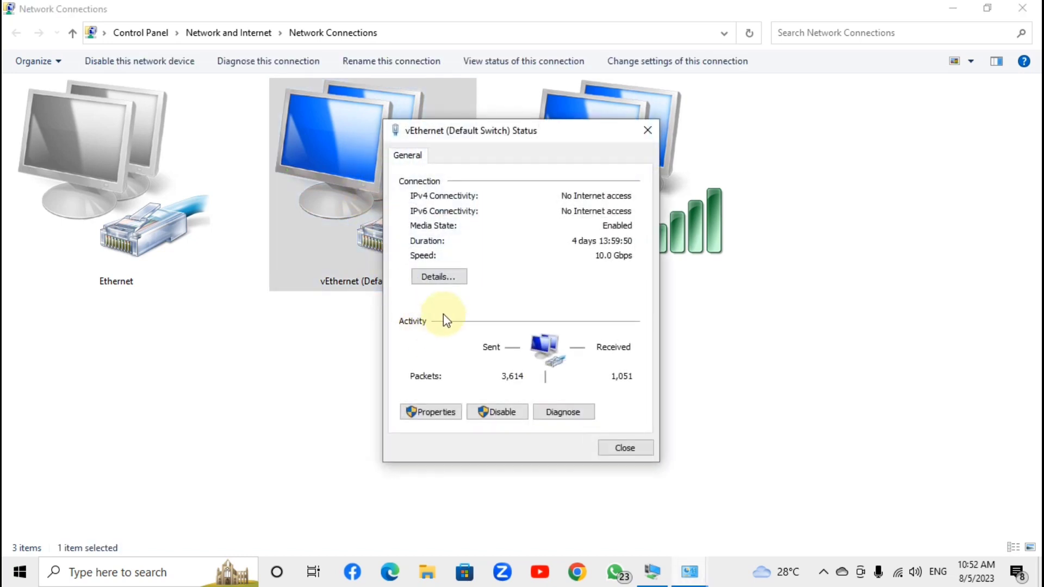
left_click(445, 278)
left_click(523, 268)
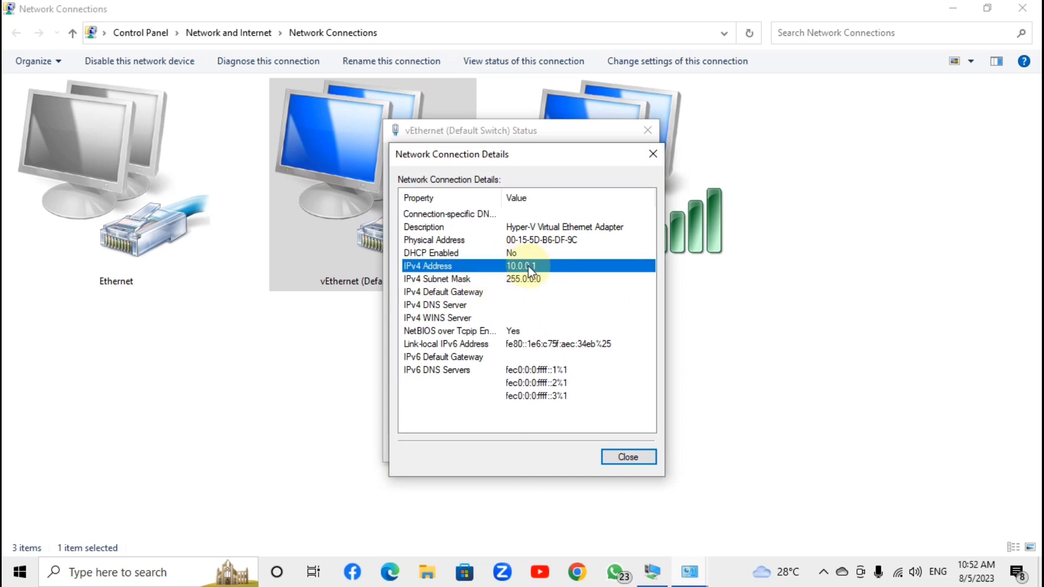
left_click(626, 457)
left_click(625, 447)
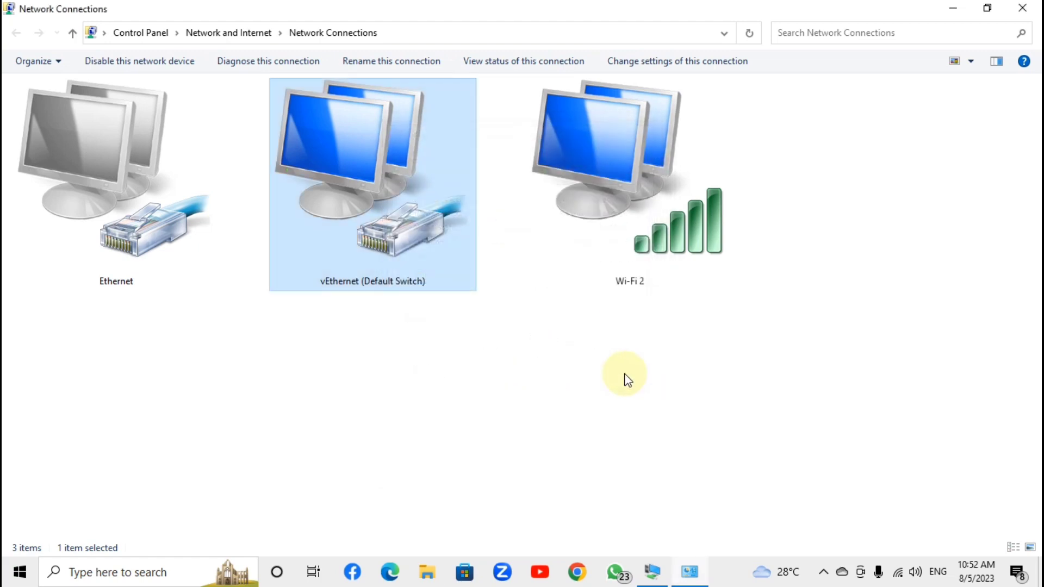
key("alt+F4")
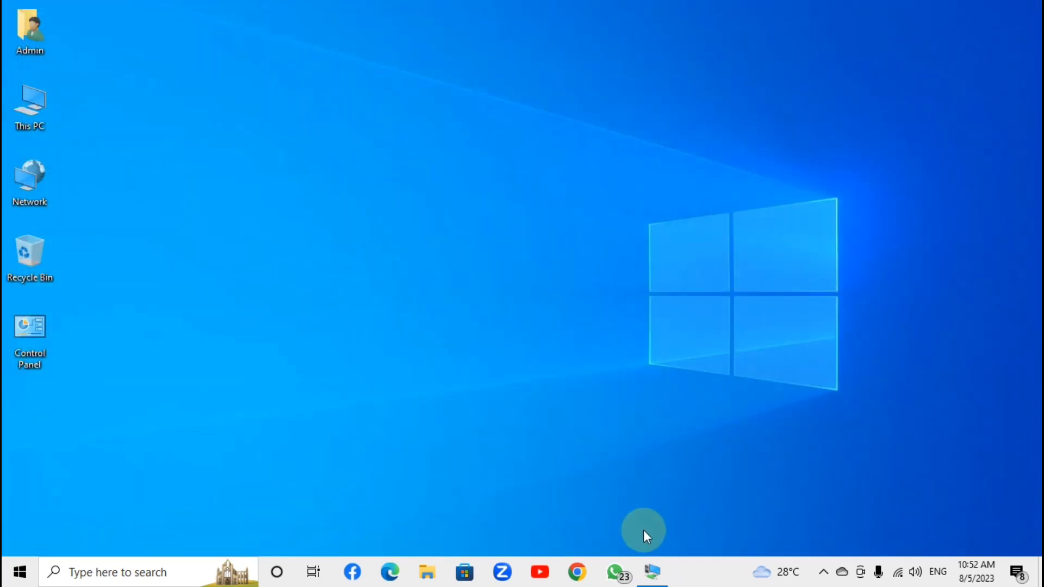
- Reopen the host's Network Connections and inspect the IPv4 and DNS entries in the Wi-Fi 2 connection details
mouse_move(654, 570)
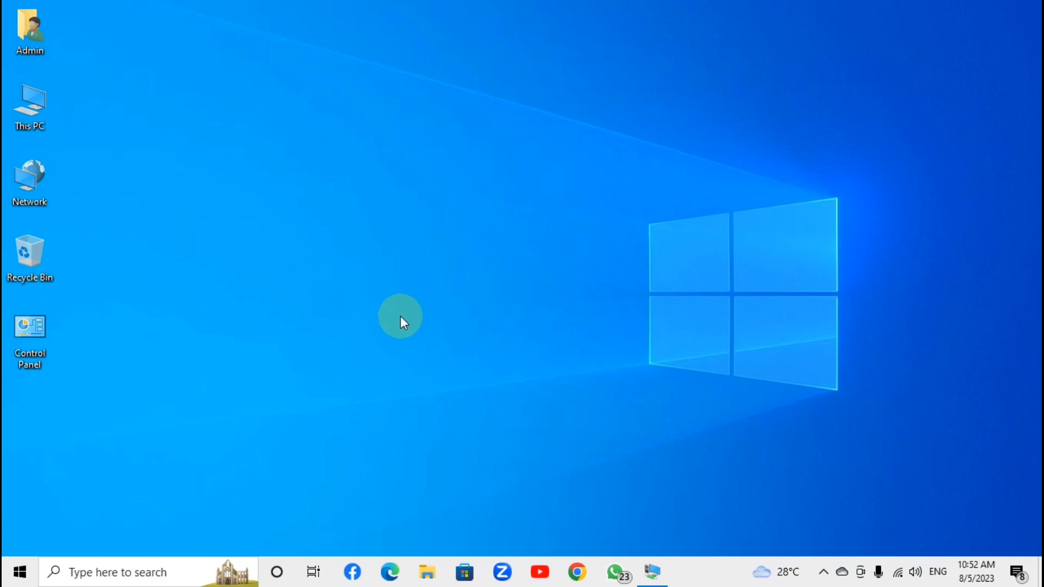
key("super+r")
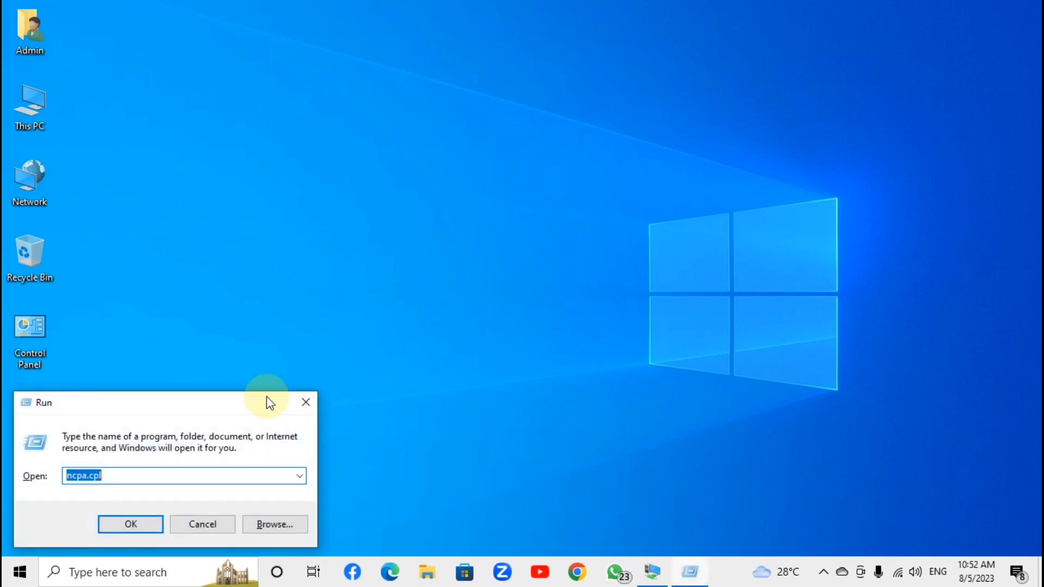
left_click(131, 530)
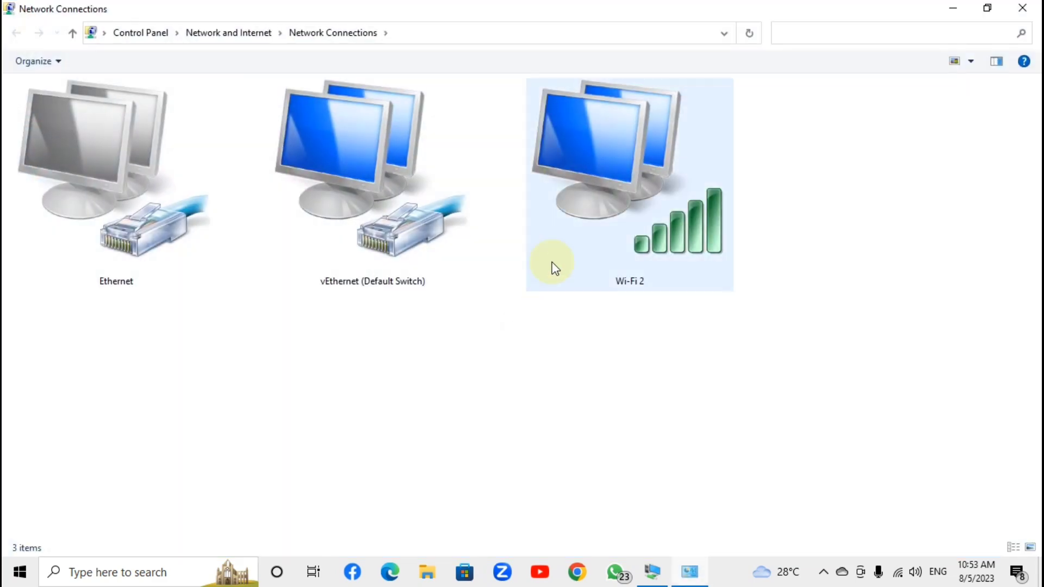
double_click(642, 170)
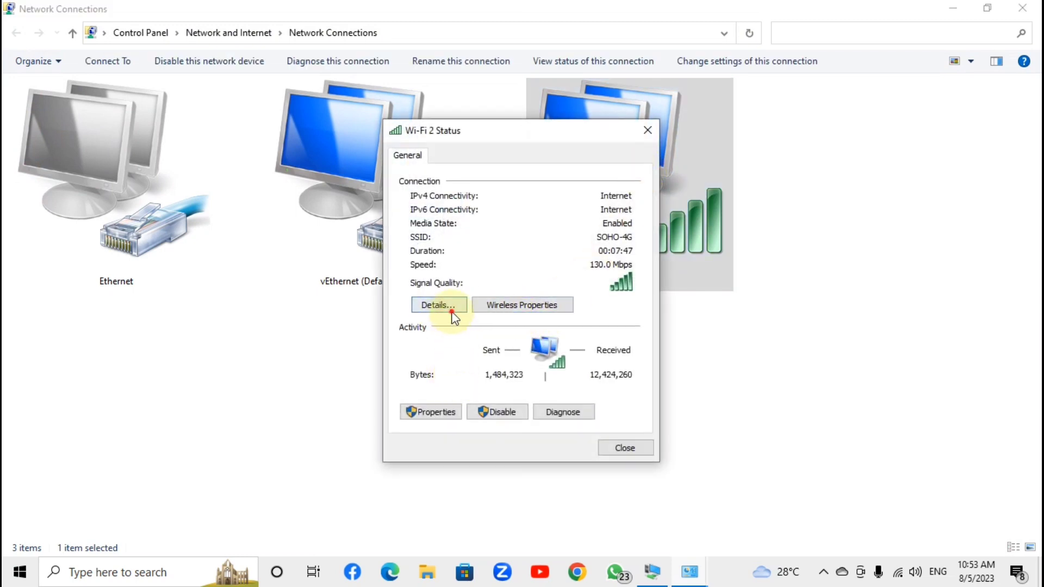
left_click(428, 307)
scroll(593, 387, "right", 3)
scroll(592, 389, "left", 3)
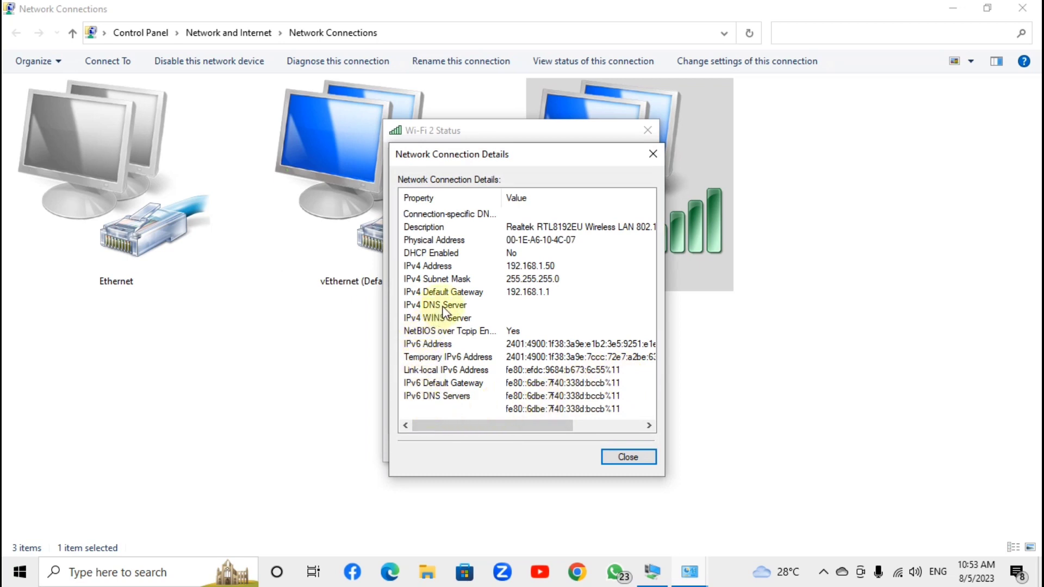
left_click(622, 459)
left_click(622, 458)
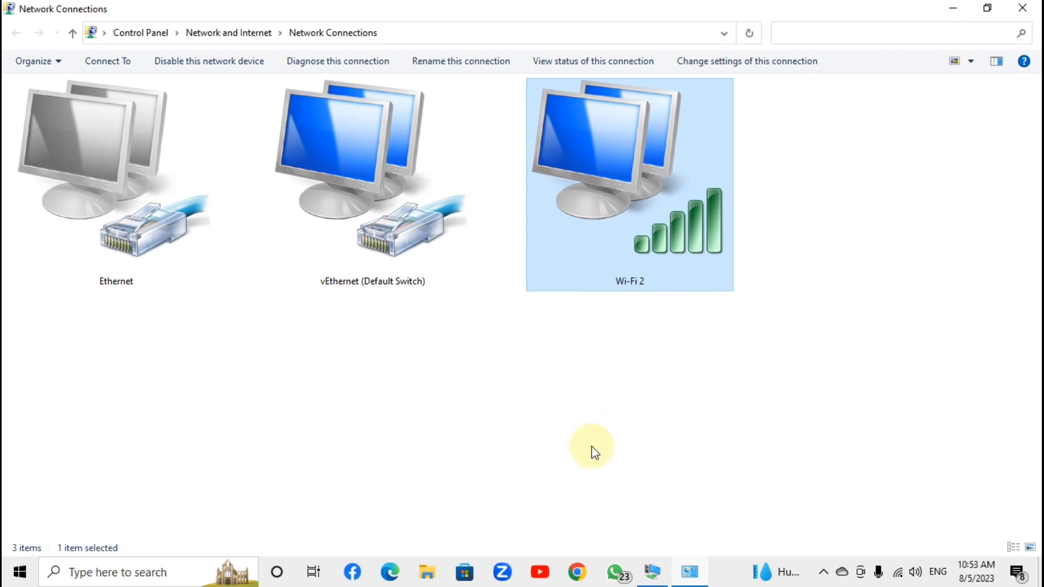
- Open a Command Prompt on the host and run ipconfig /all
key("super+r")
type("cmd")
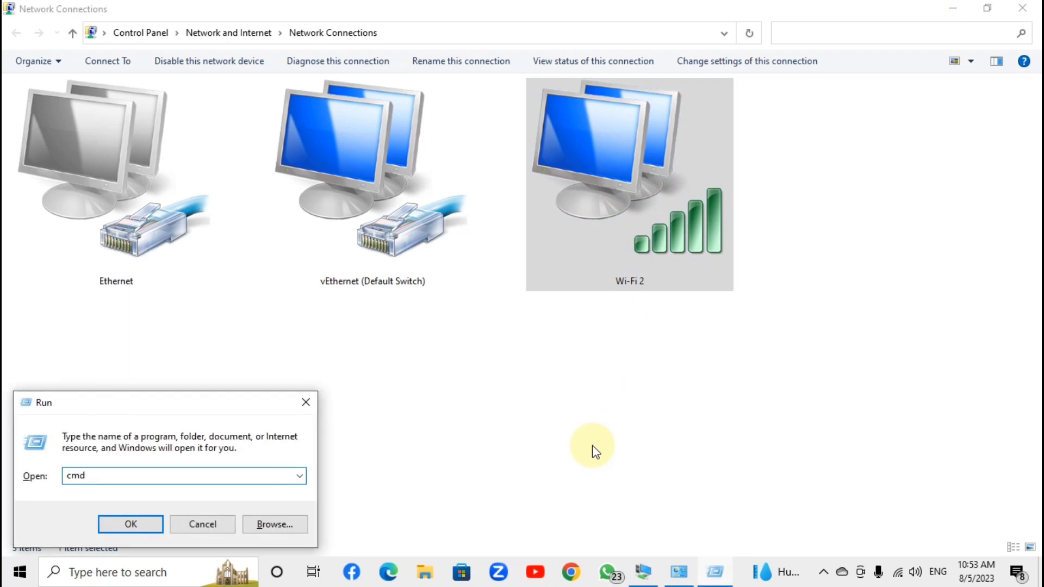
key("Return")
type("i")
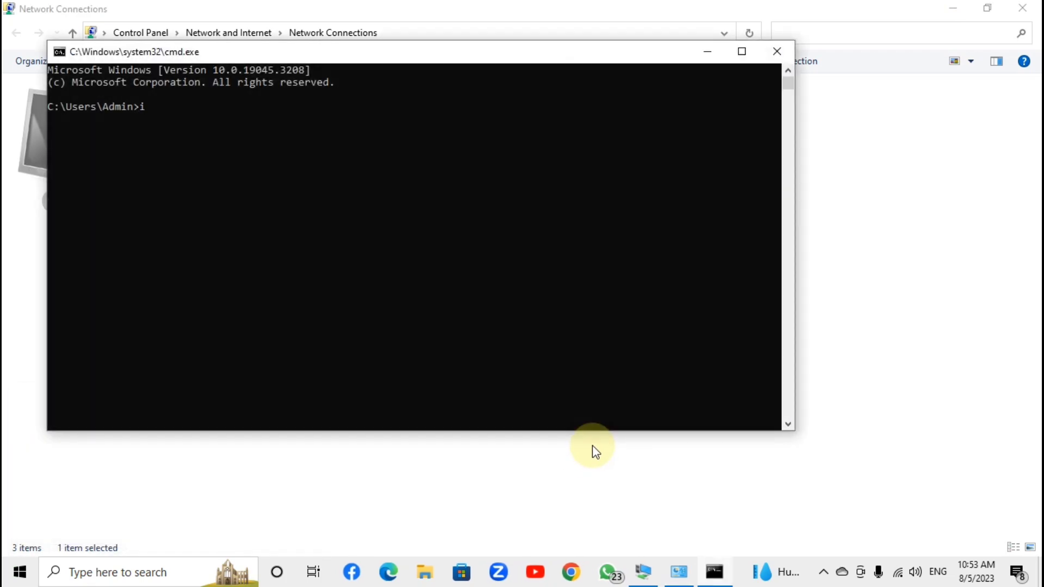
type("pconfig /all")
key("Return")
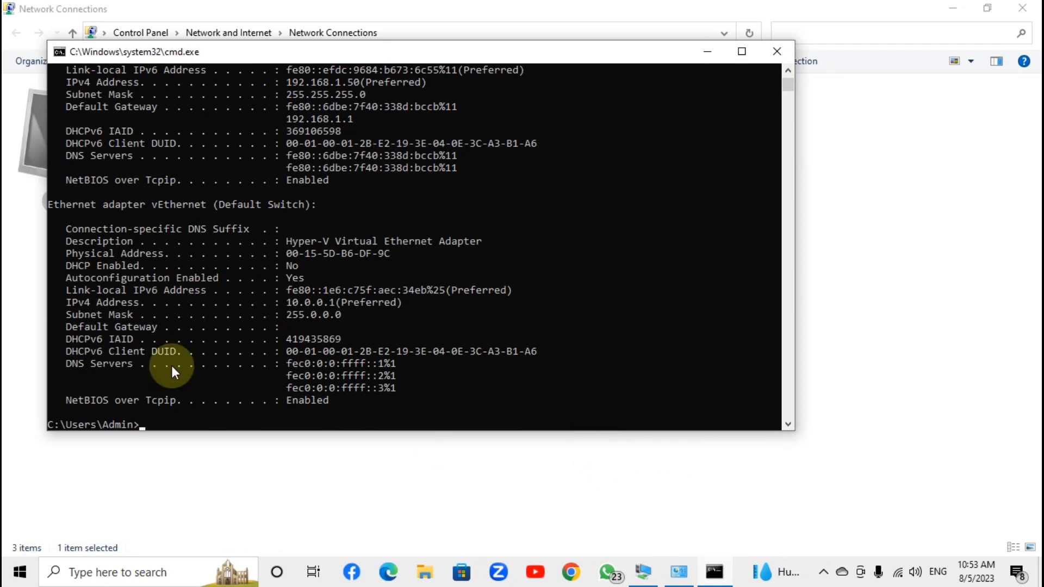
- Examine the default gateway and DNS servers of the host's adapters in the output, then close Command Prompt and Network Connections
scroll(239, 279, "up", 2)
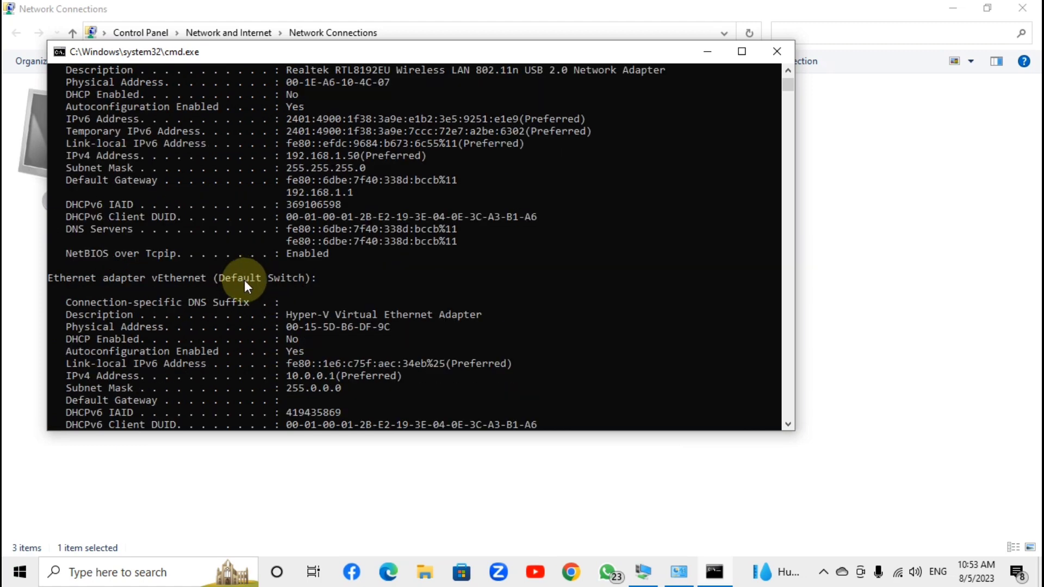
scroll(212, 242, "up", 2)
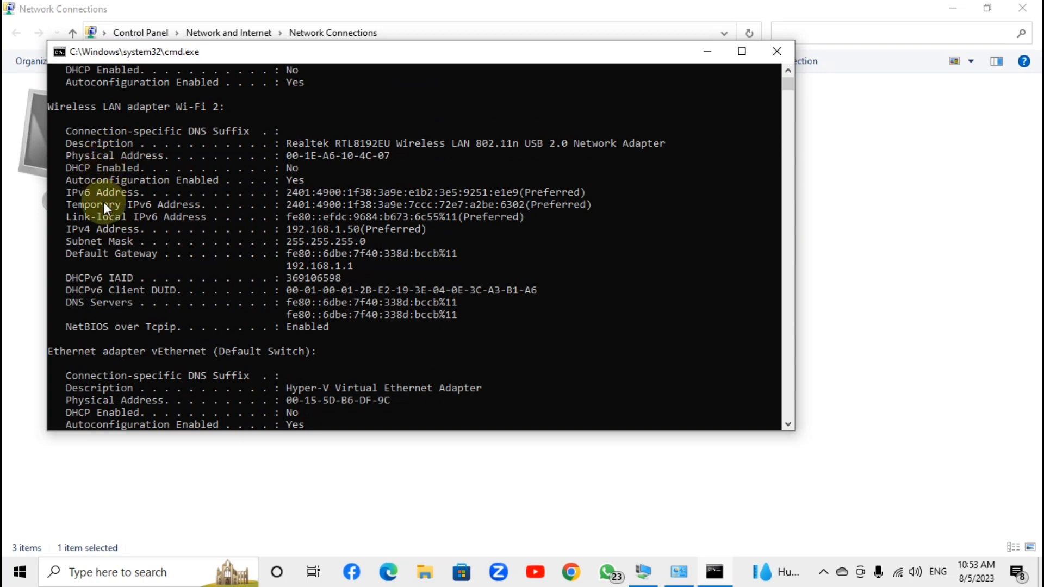
scroll(296, 314, "up", 5)
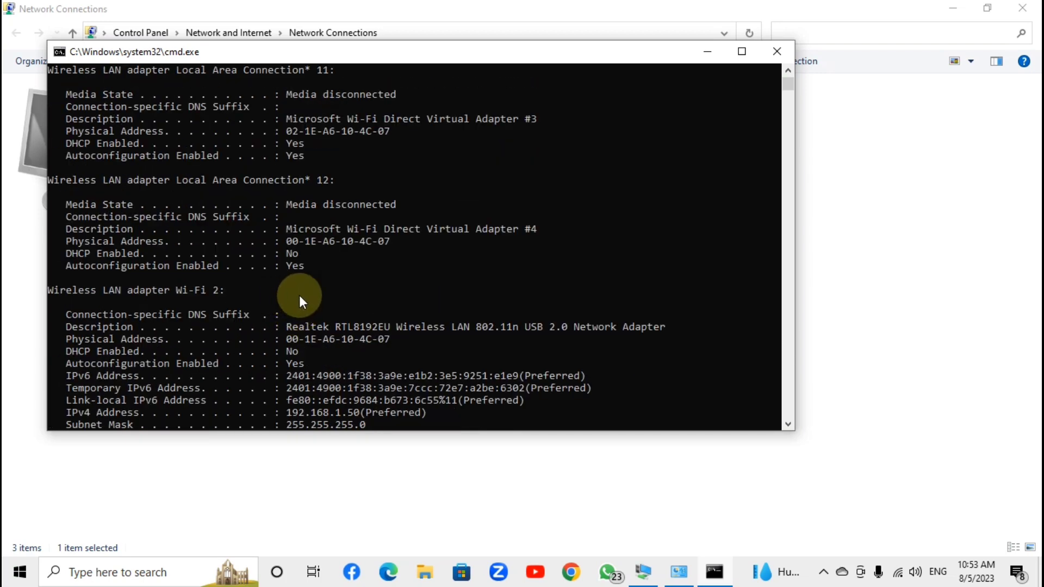
scroll(299, 295, "up", 4)
scroll(302, 297, "down", 11)
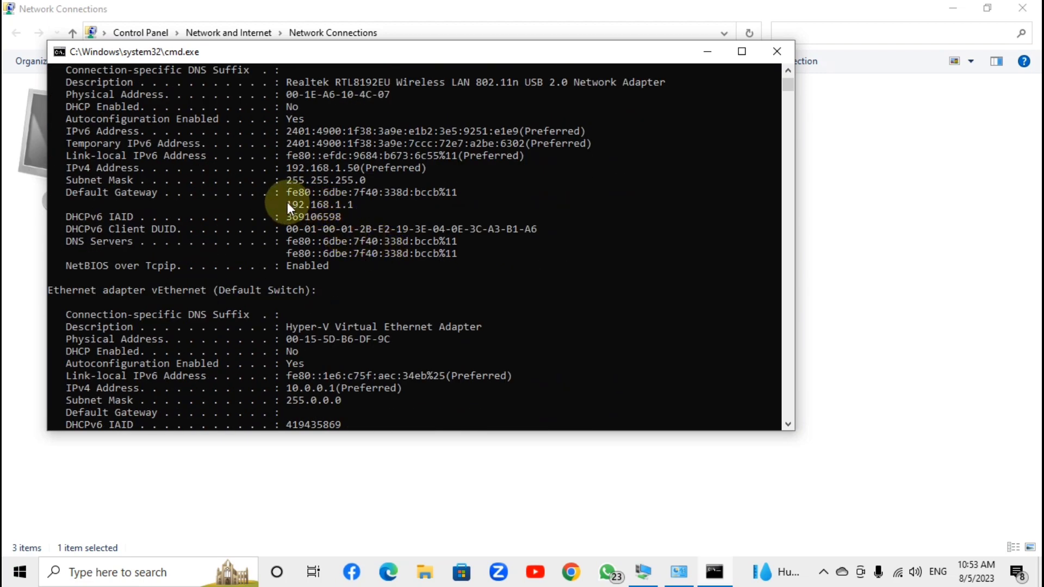
left_click_drag(287, 202, 317, 205)
right_click(386, 264)
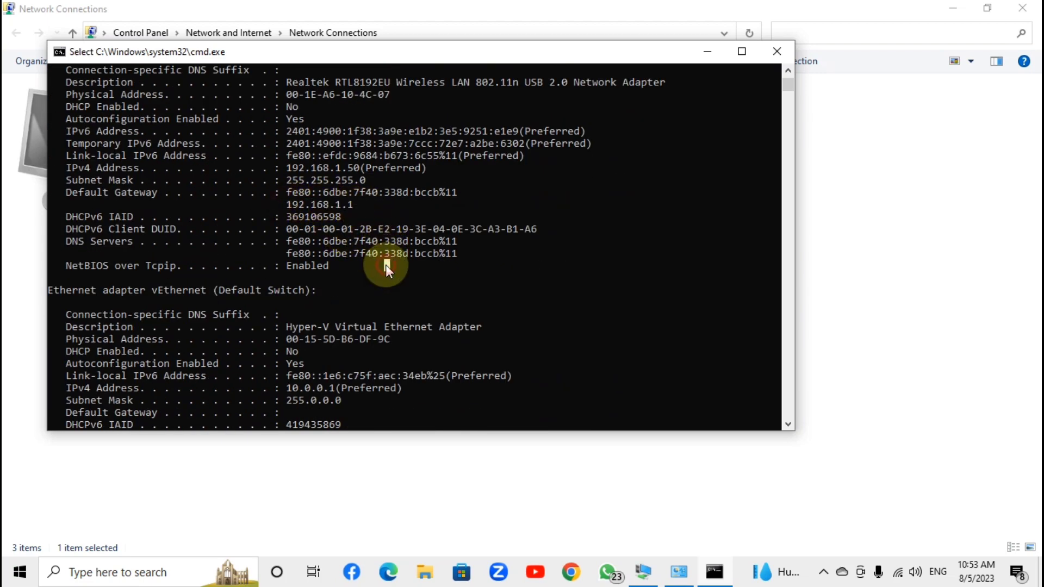
scroll(386, 264, "down", 9)
scroll(386, 264, "up", 5)
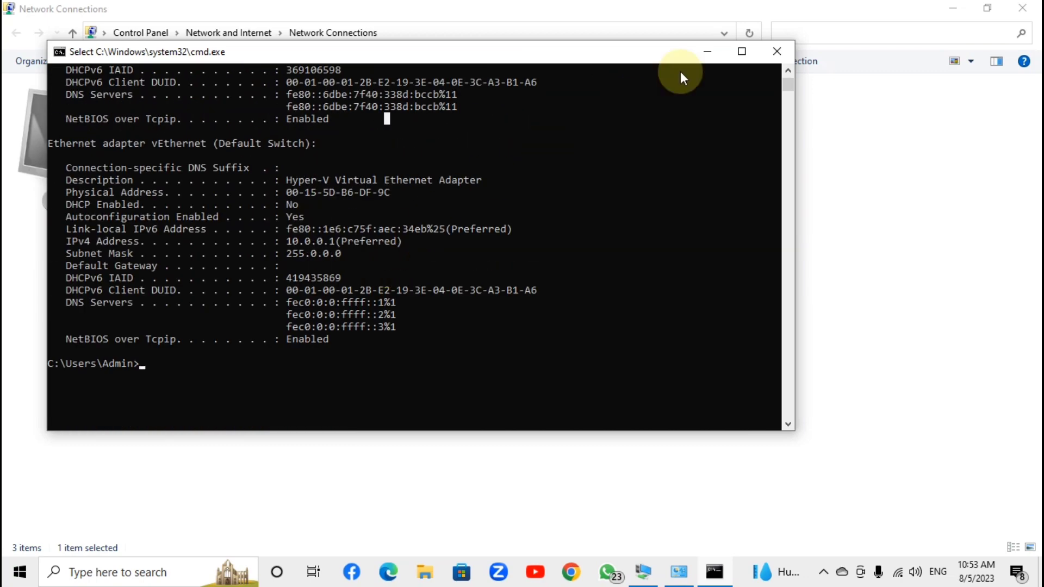
left_click(777, 51)
left_click(1033, 7)
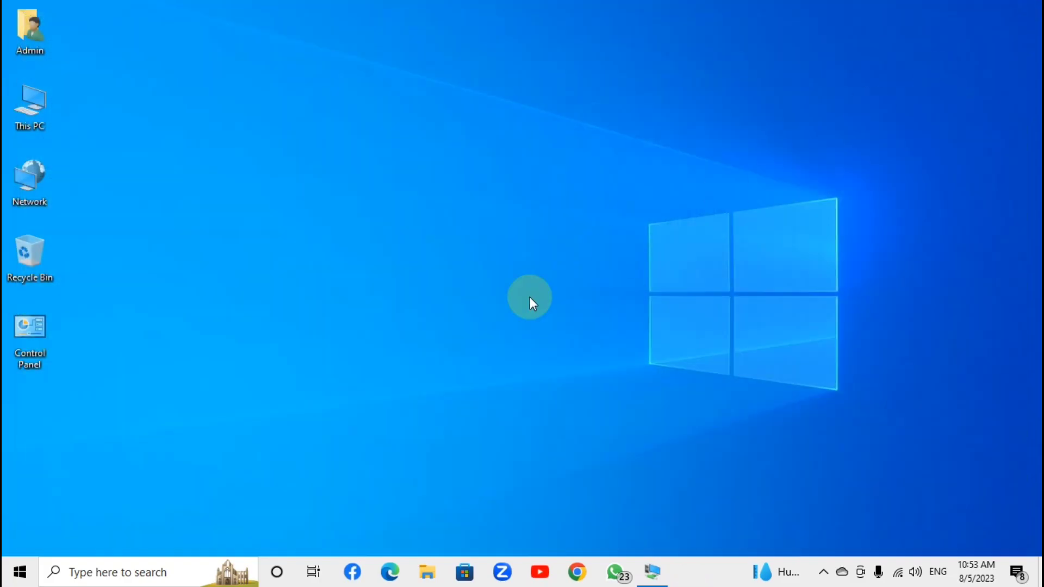
- Switch to the 2K19 virtual machine, set its preferred DNS server to 192.168.1.1, apply the Ethernet properties and close Network Connections
left_click(654, 572)
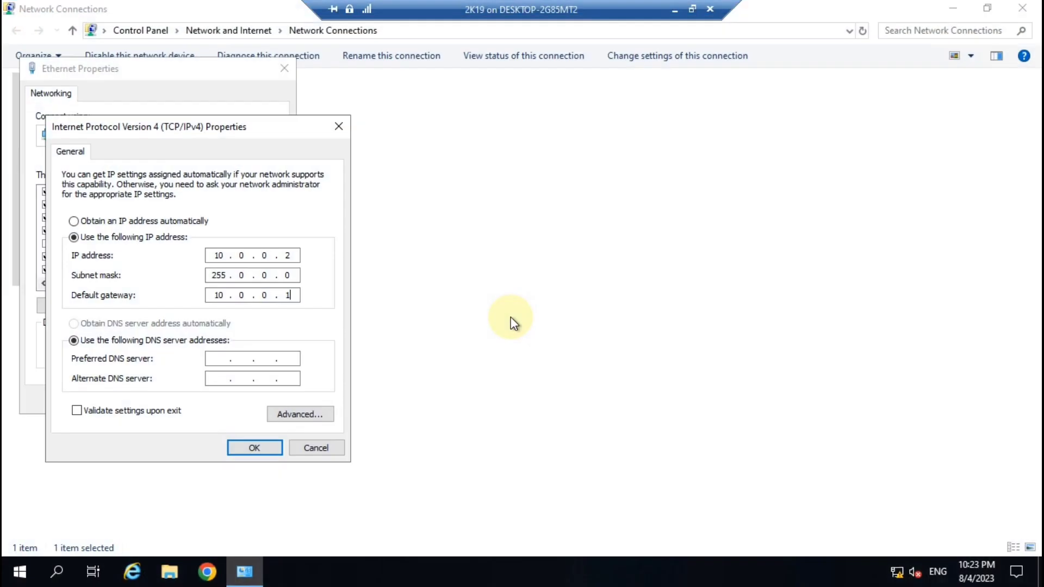
left_click(212, 363)
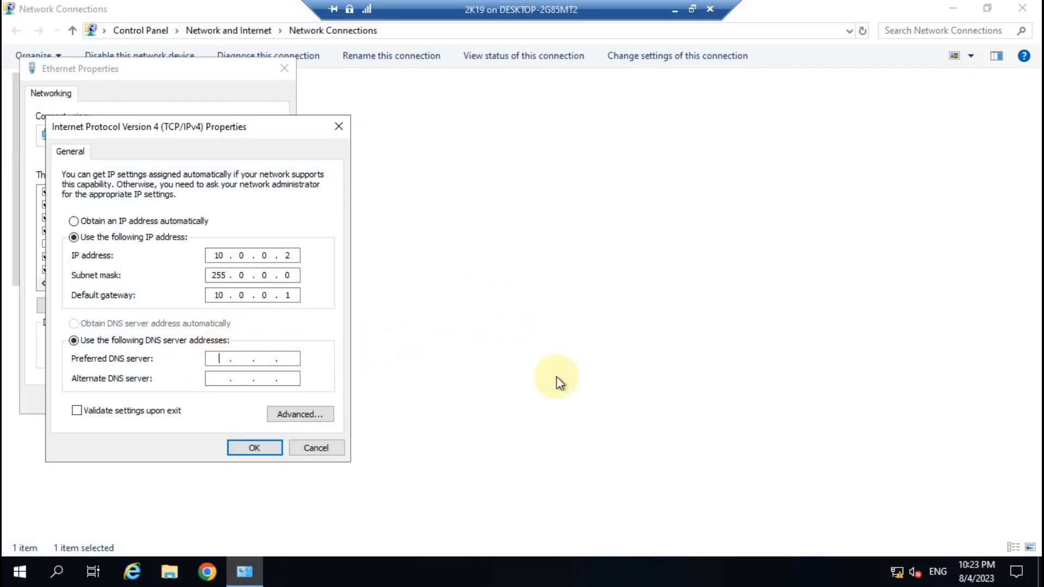
type("192.16")
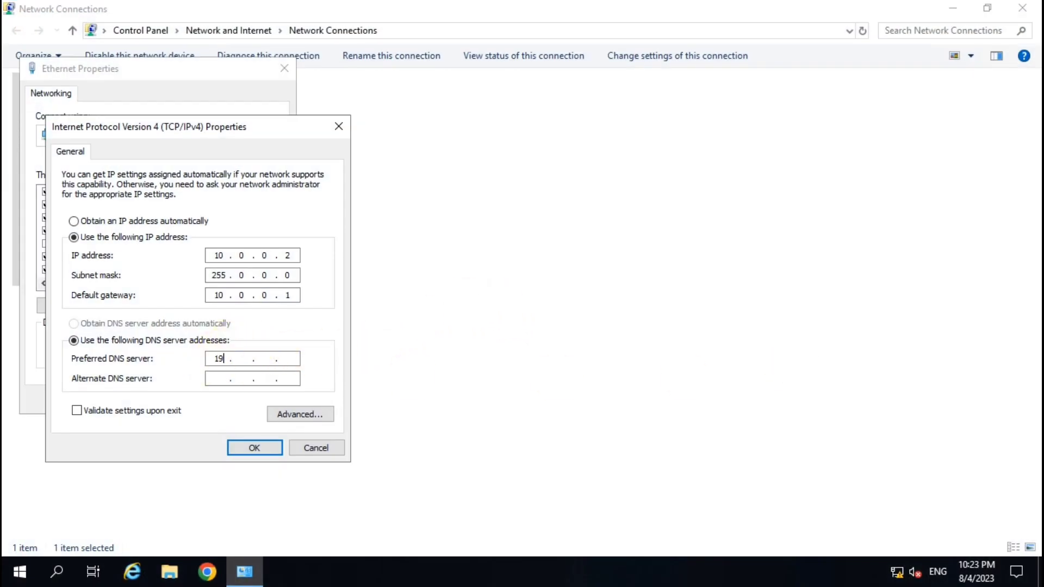
type("8.1.1")
left_click(256, 448)
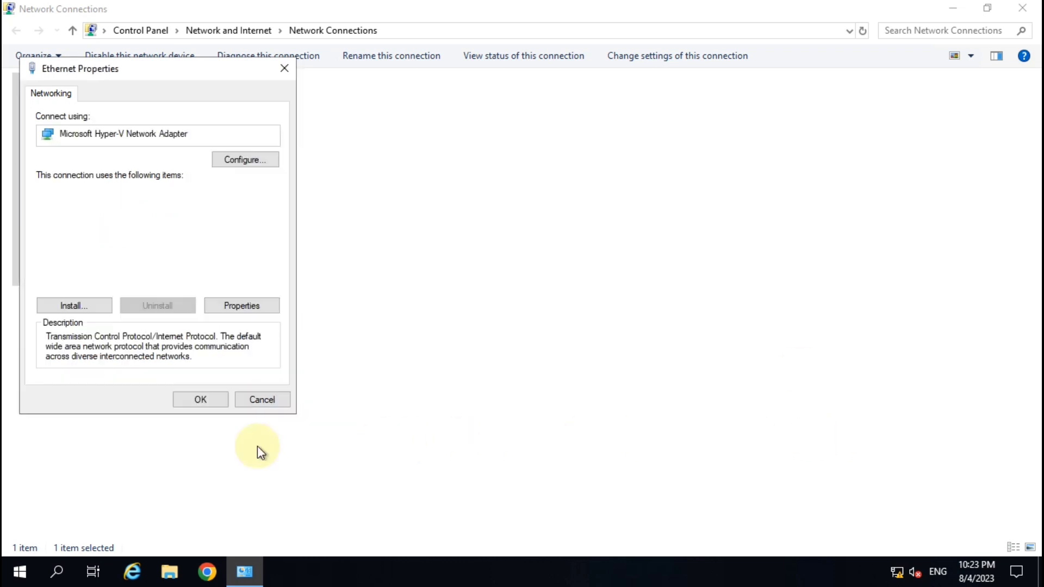
left_click(206, 399)
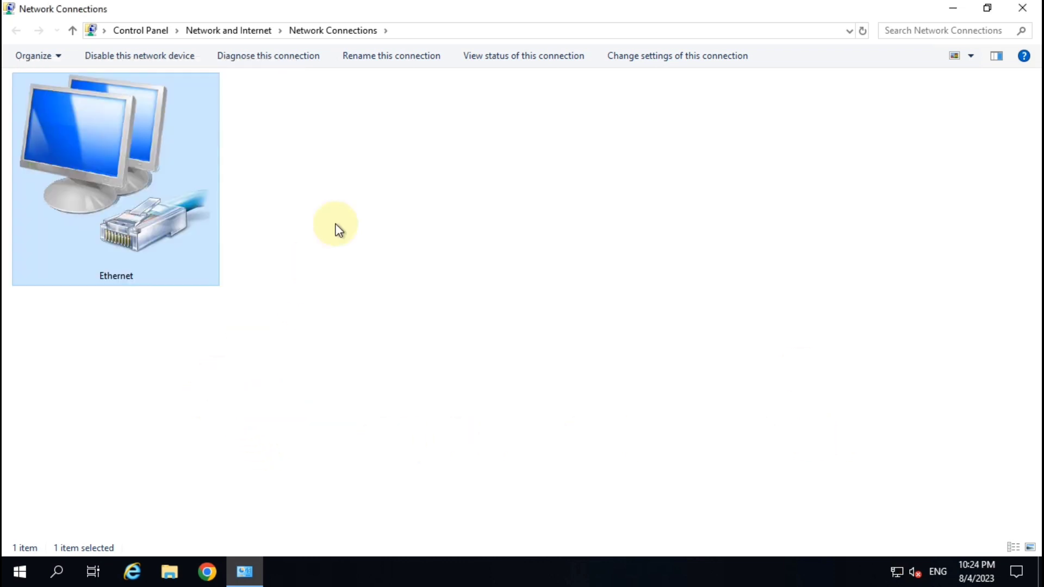
left_click(1022, 8)
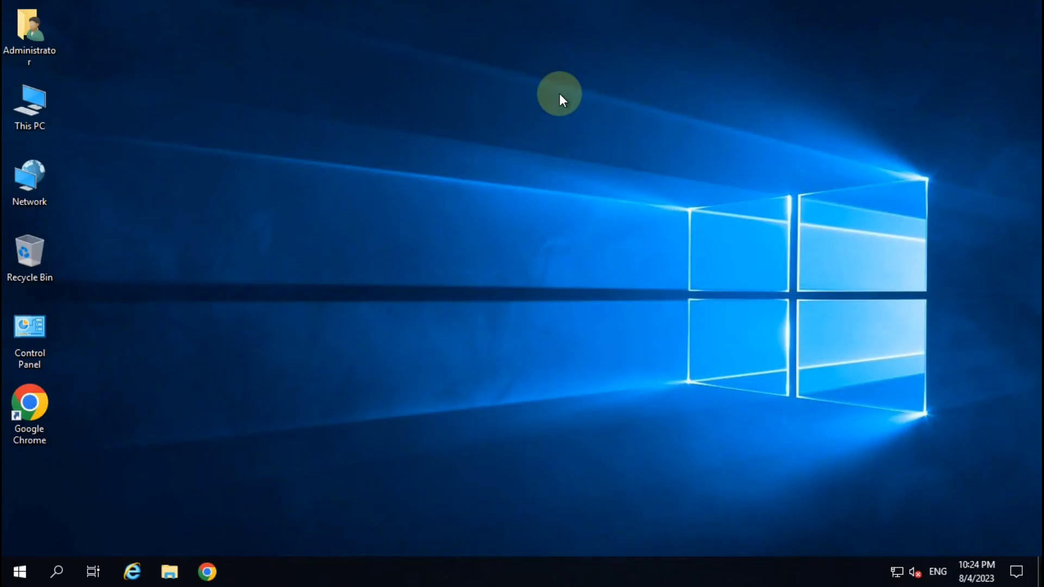
- Launch Internet Explorer in the virtual machine and open the LAN settings in its Internet Options
right_click(132, 577)
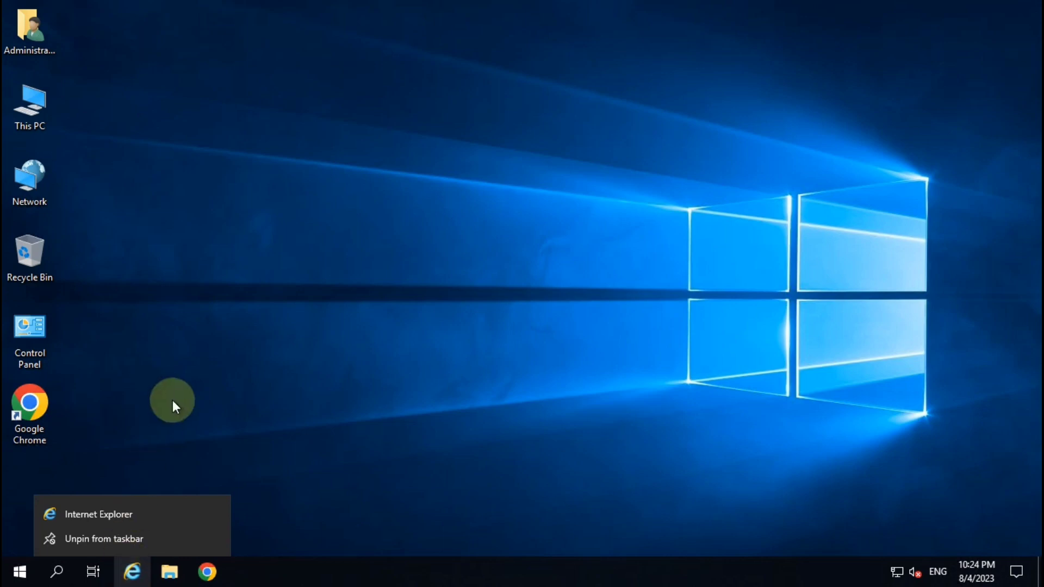
left_click(172, 402)
left_click(136, 571)
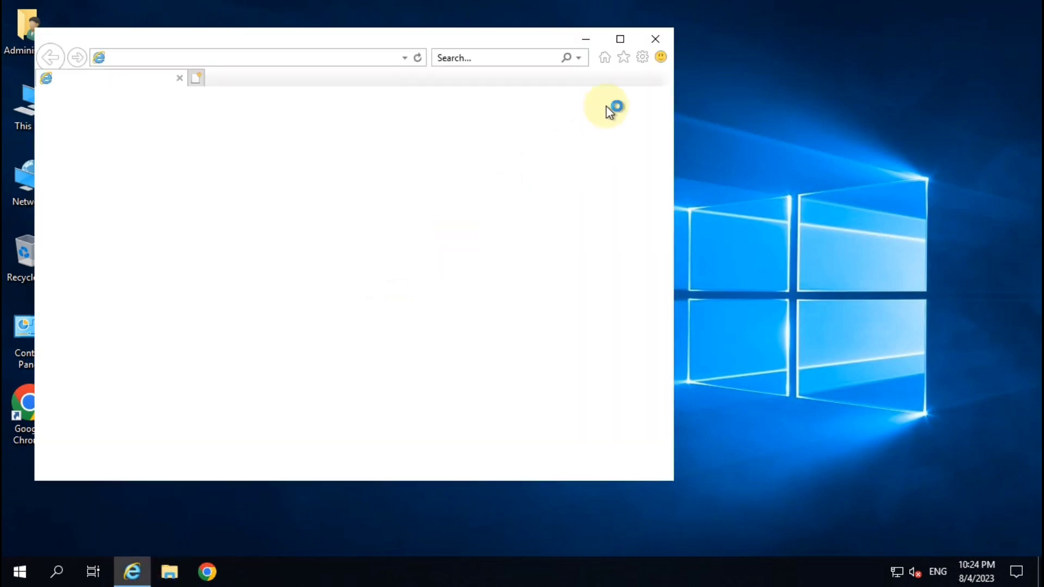
left_click(621, 39)
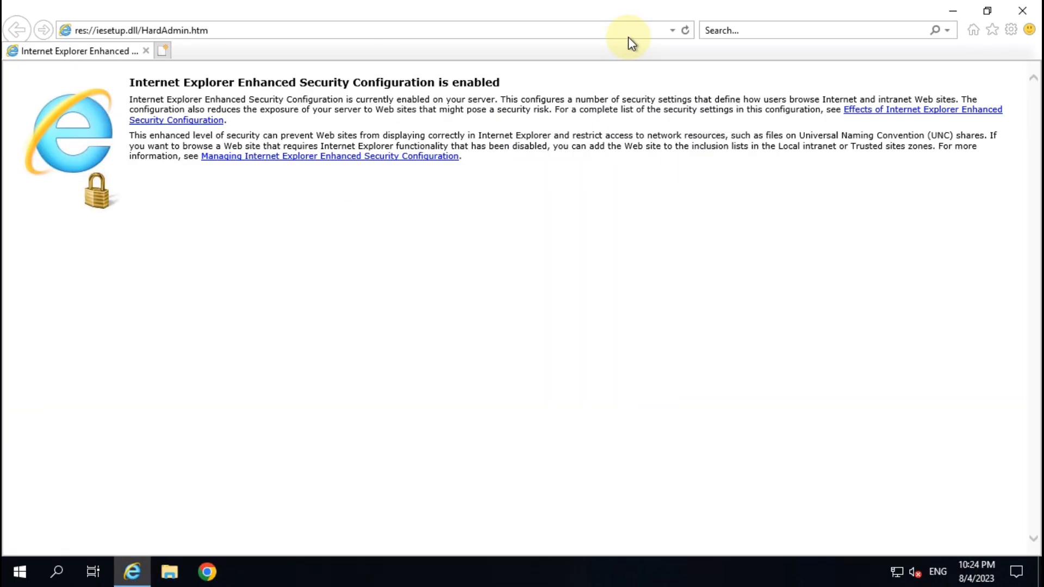
left_click(1013, 30)
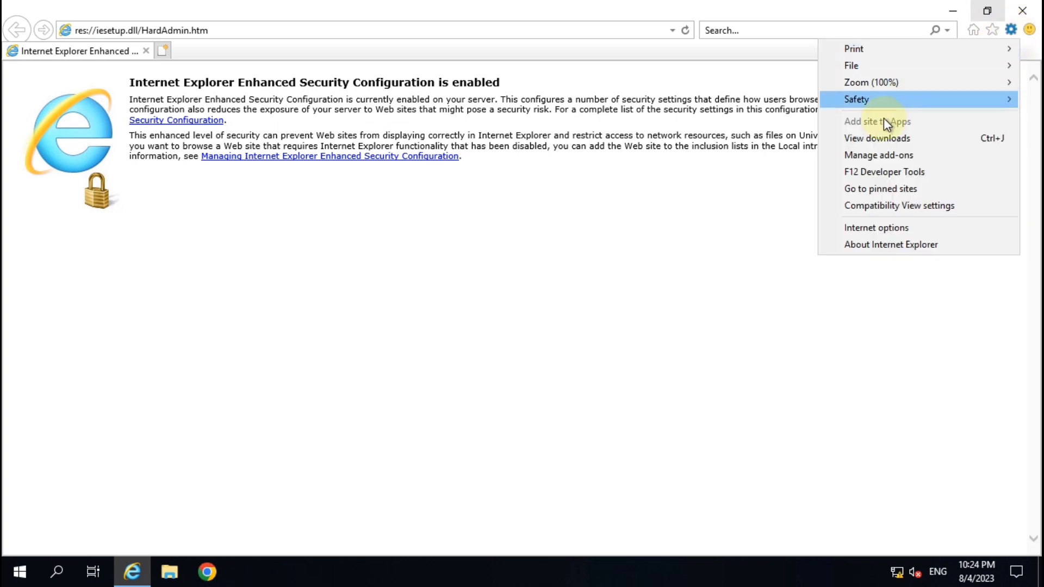
left_click(897, 228)
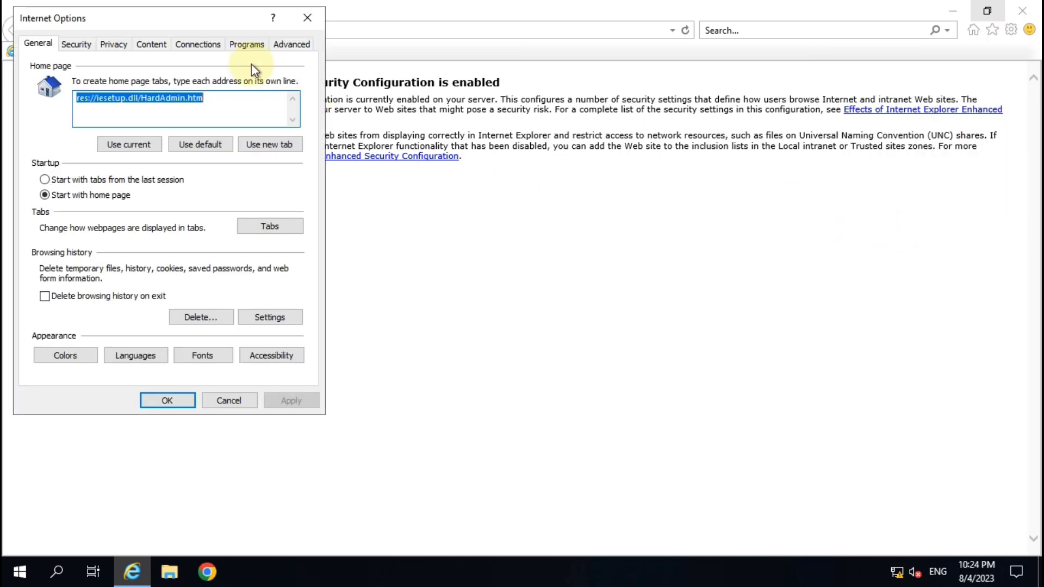
left_click_drag(194, 15, 536, 99)
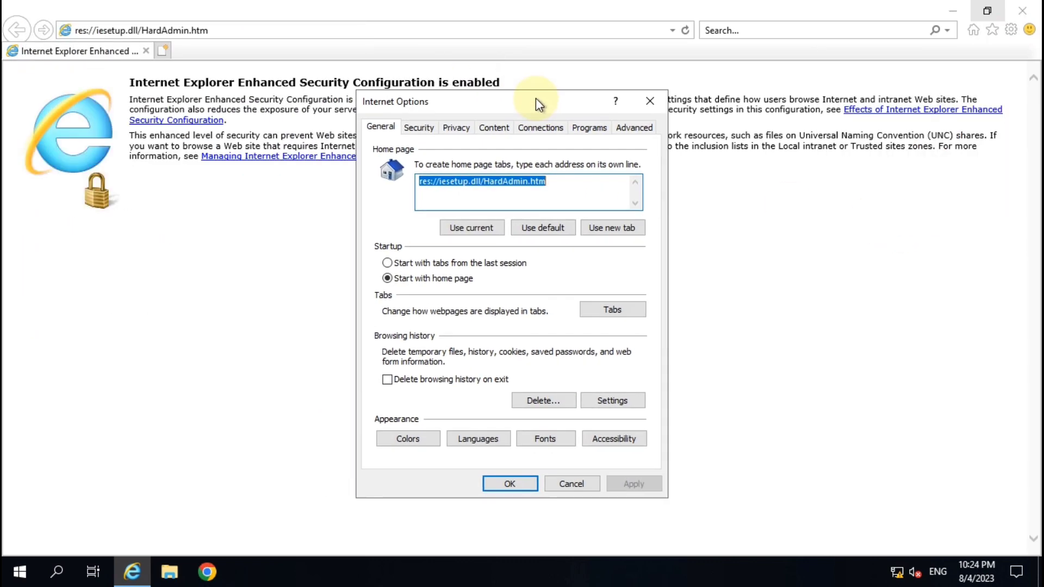
left_click(548, 126)
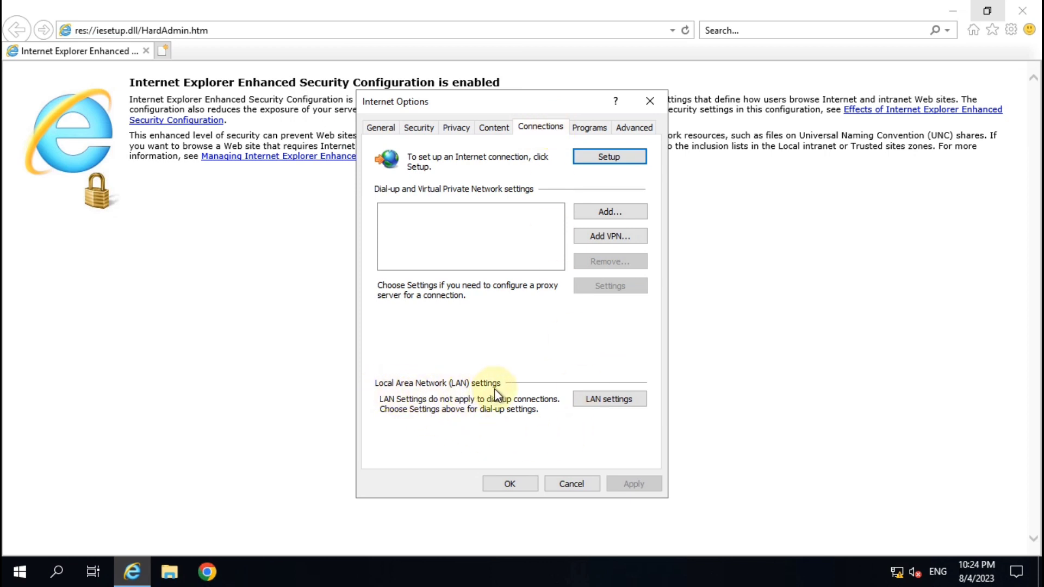
left_click(635, 406)
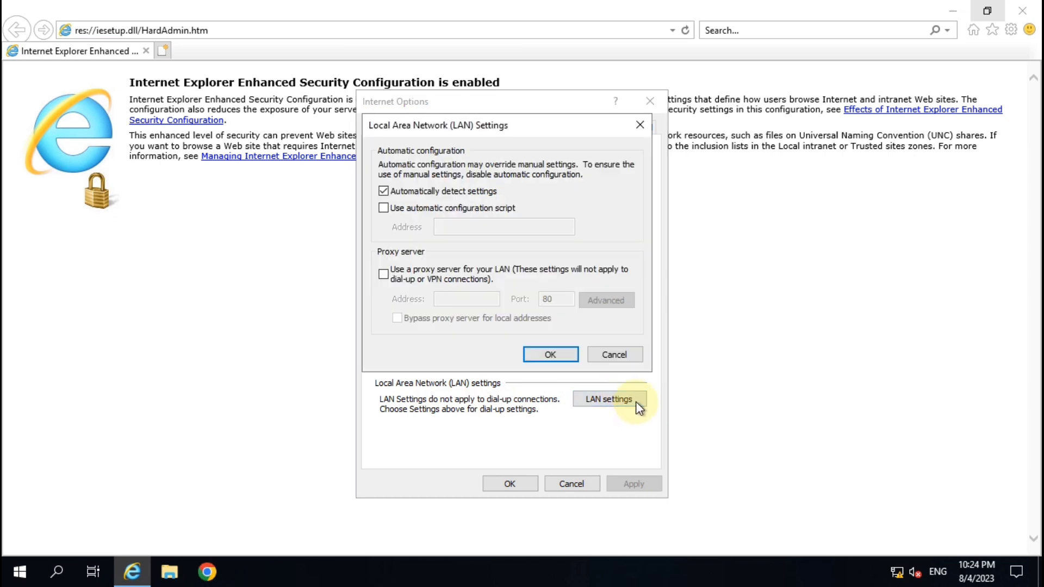
- Enable the LAN proxy server with address 10.0.0.1 and port 6588, save the Internet Options and close Internet Explorer
left_click(384, 274)
left_click(473, 299)
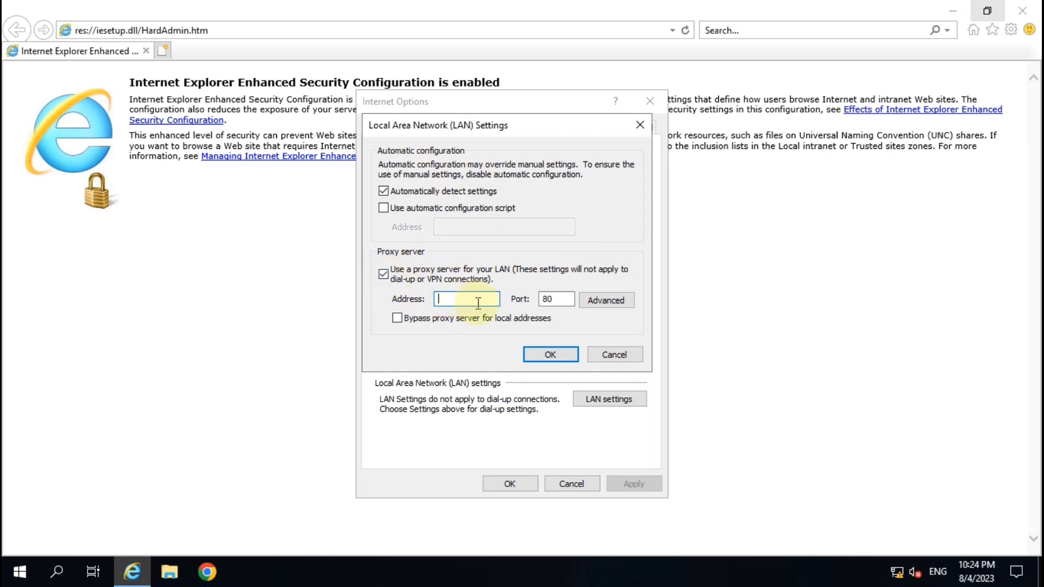
type("10.0.0.1")
left_click_drag(482, 299, 417, 305)
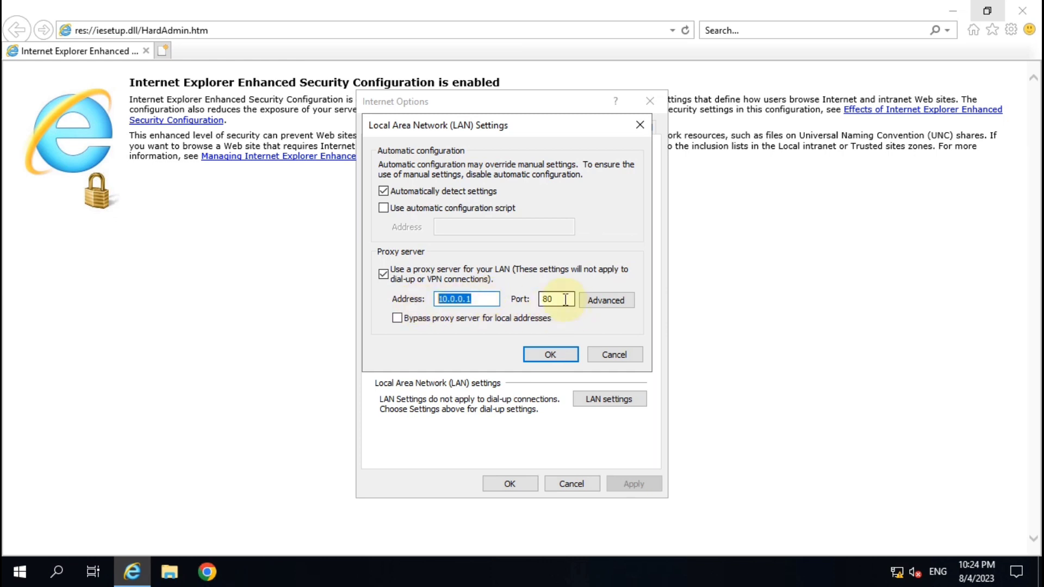
left_click_drag(565, 301, 519, 301)
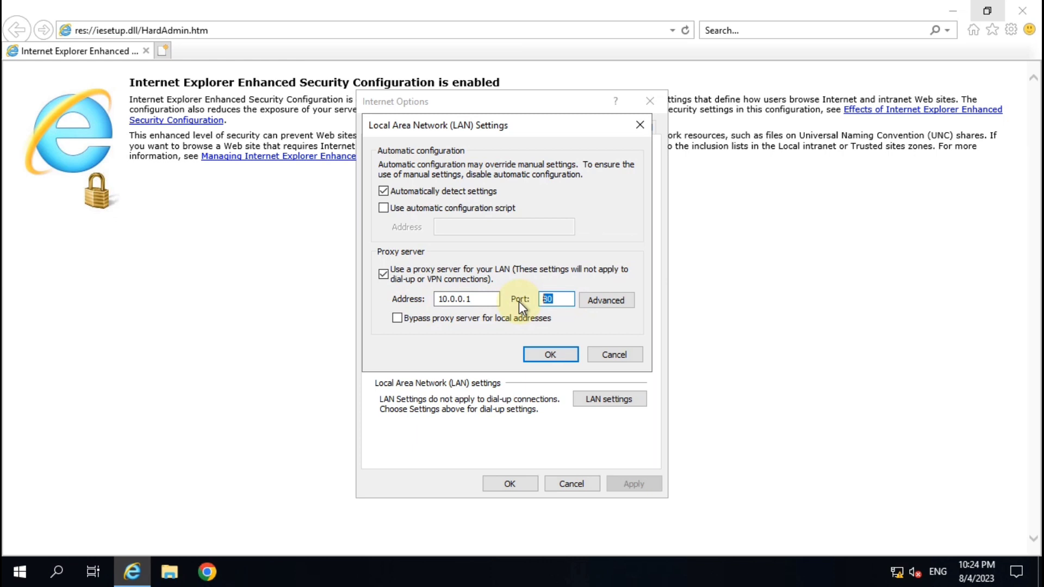
type("6588")
left_click(549, 353)
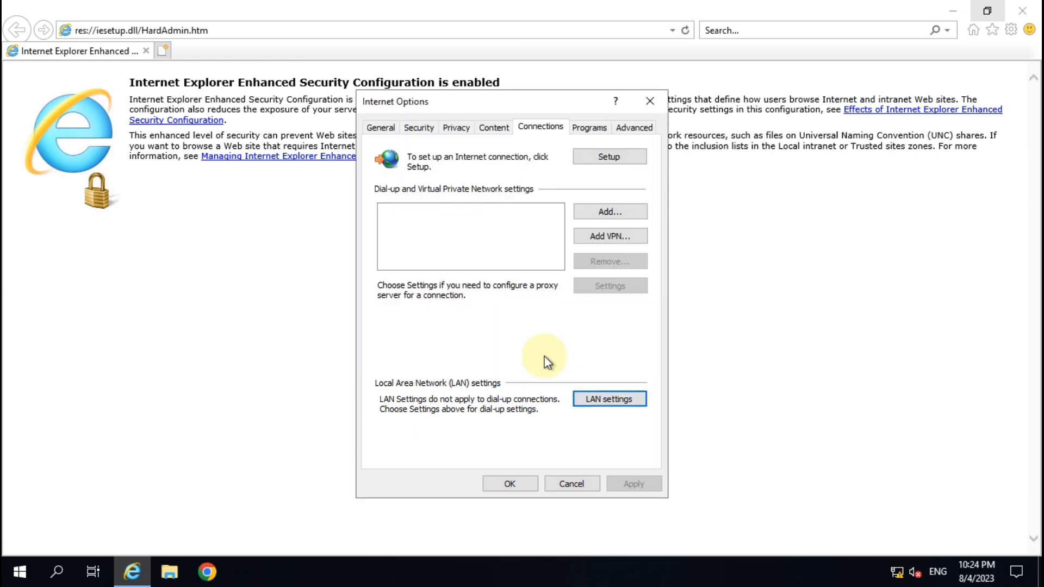
left_click(512, 485)
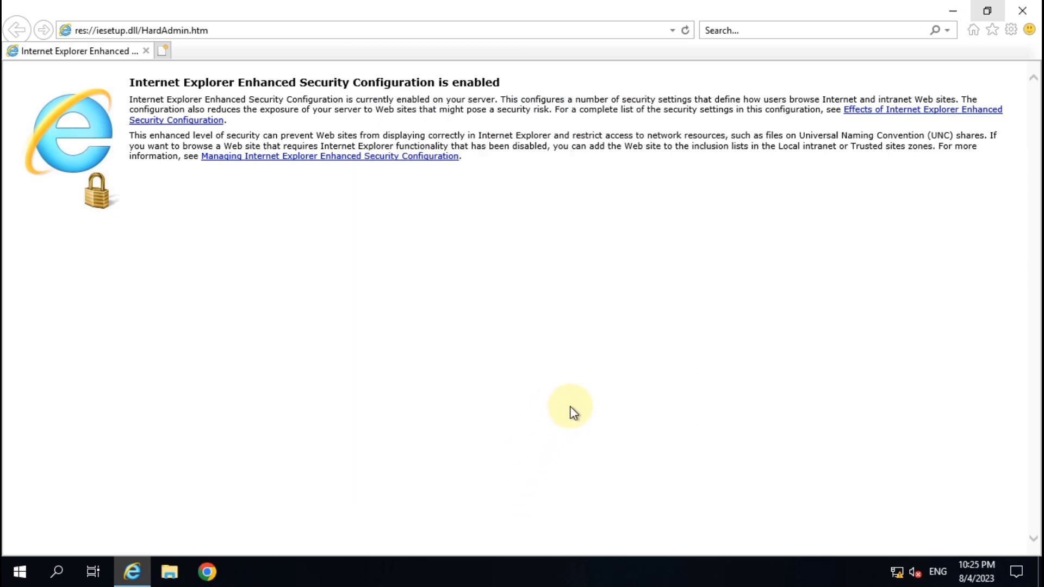
left_click(1022, 11)
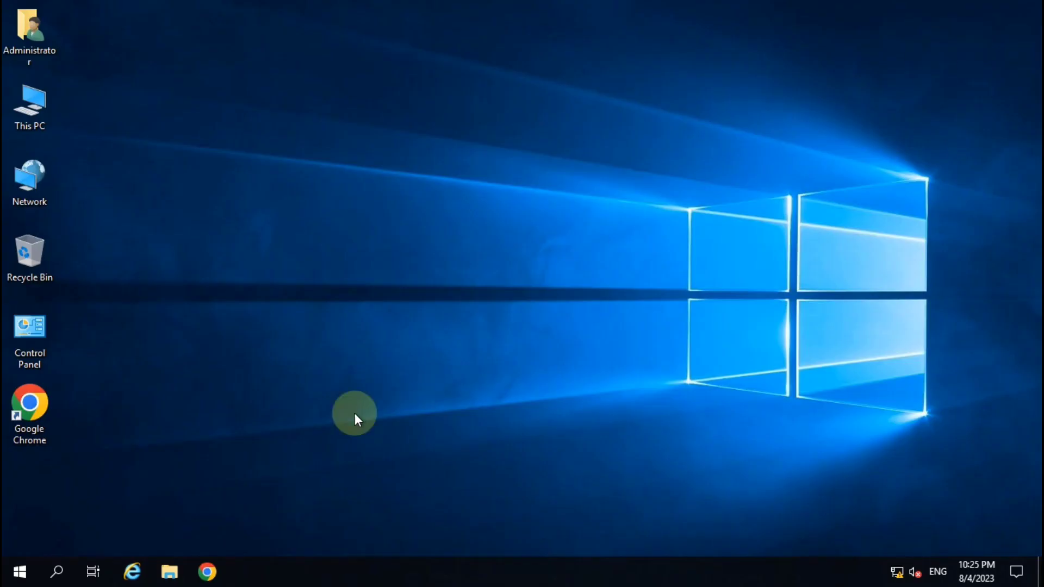
- Open google.com in Chrome on the virtual machine and check the network connection status
left_click(208, 574)
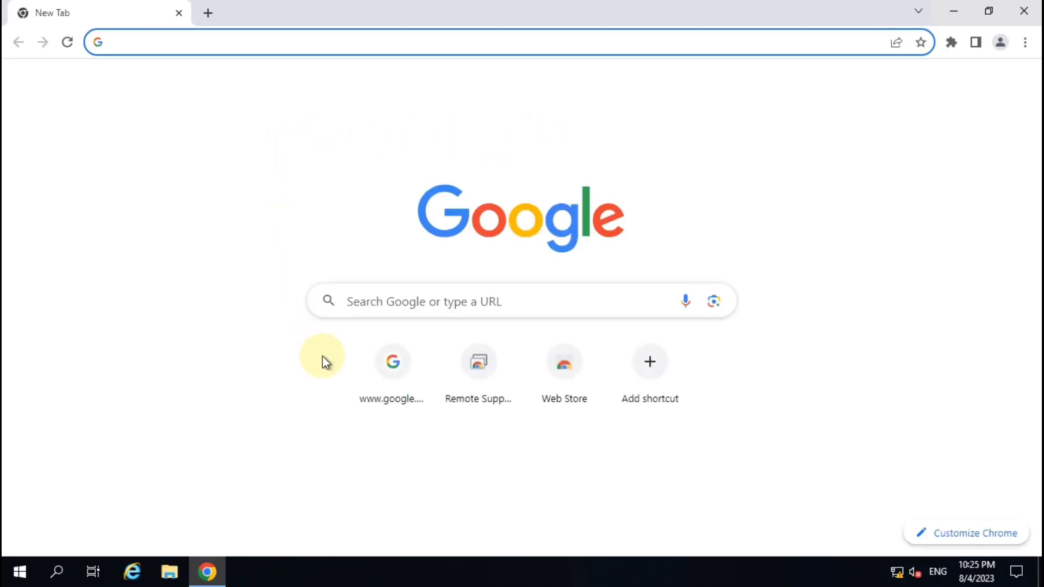
left_click(394, 366)
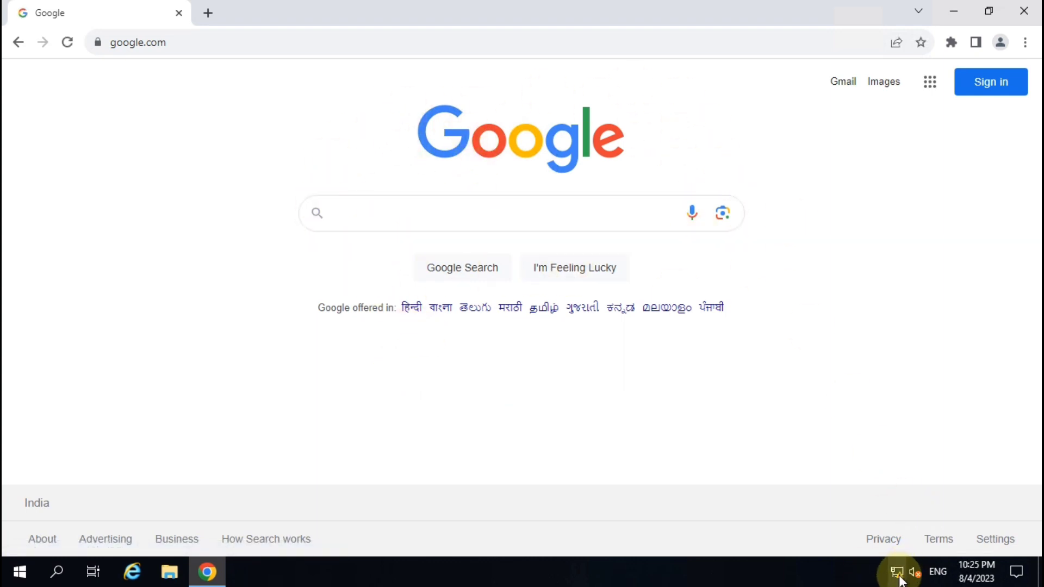
mouse_move(897, 577)
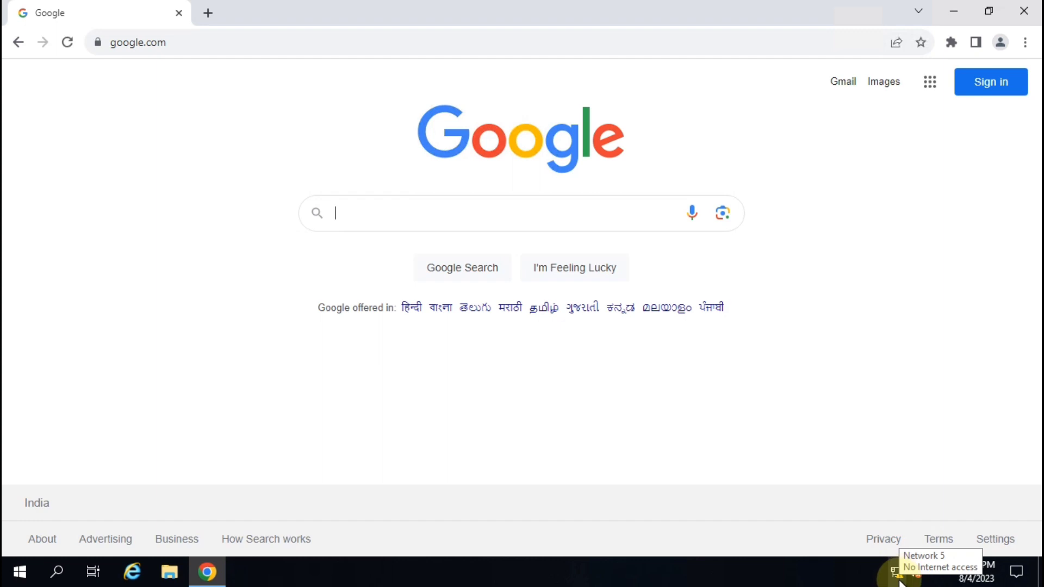
left_click(209, 13)
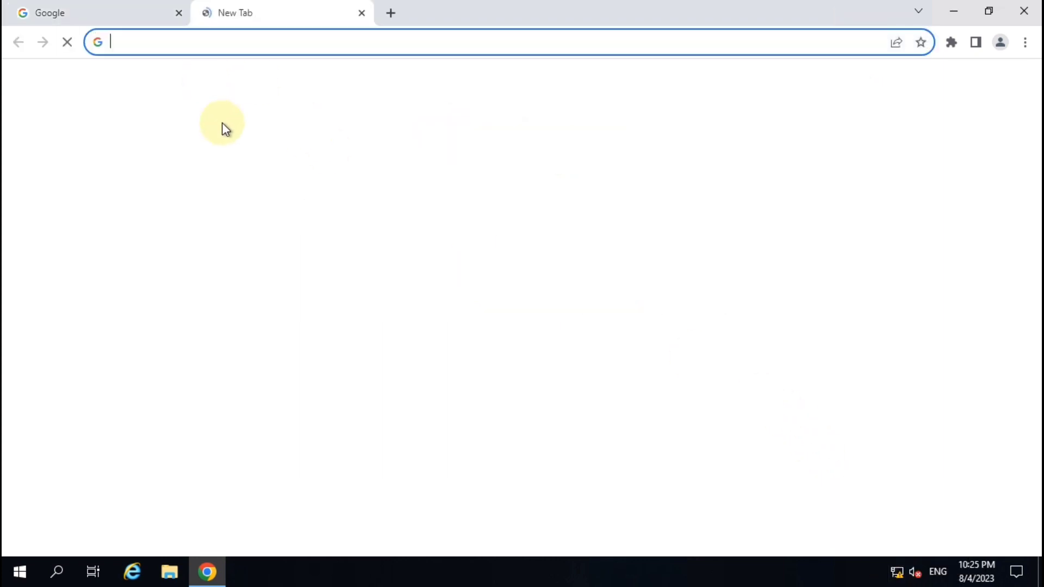
left_click(325, 42)
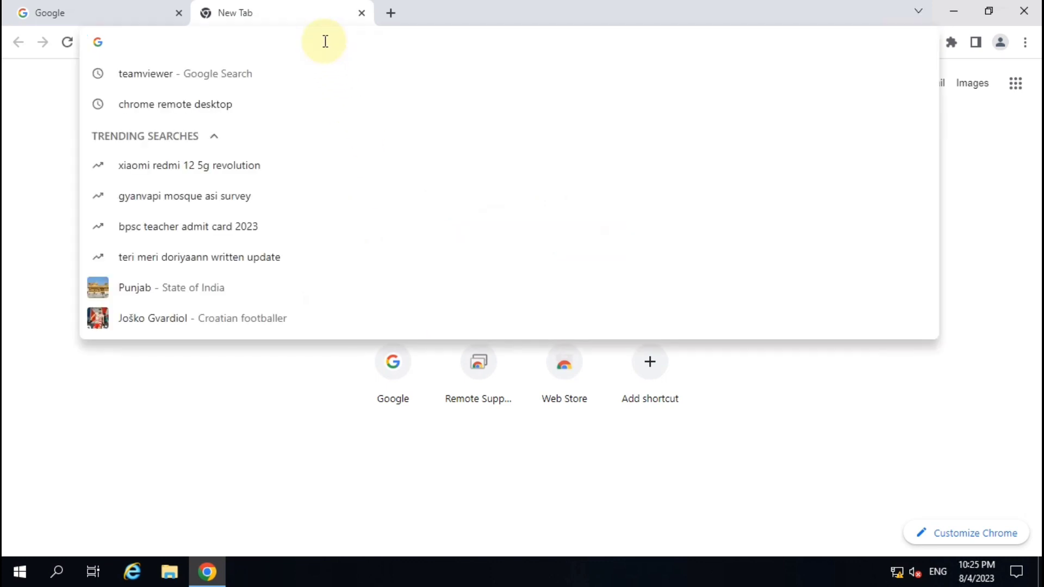
type("www.i")
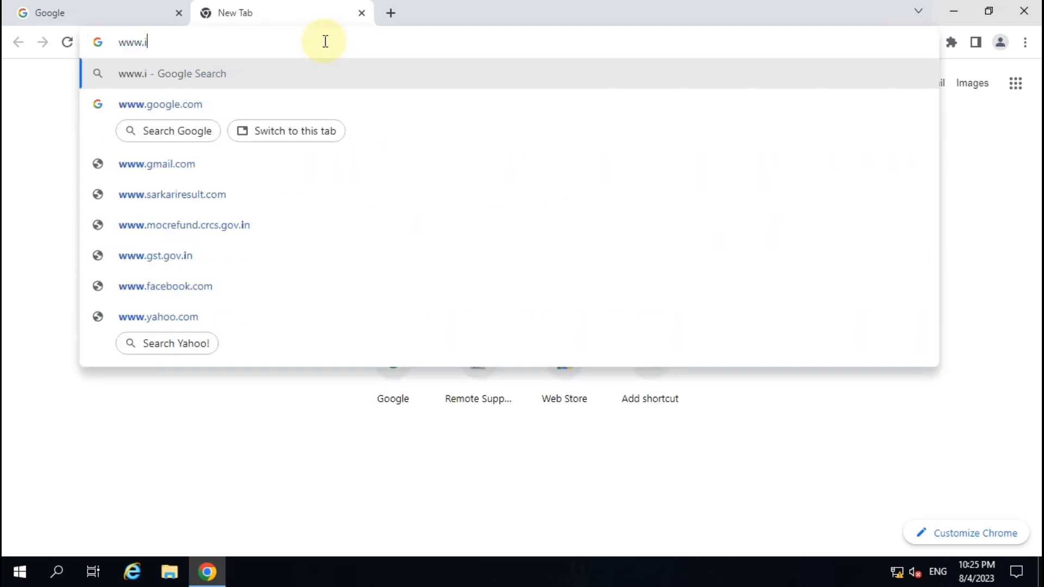
type("tadda")
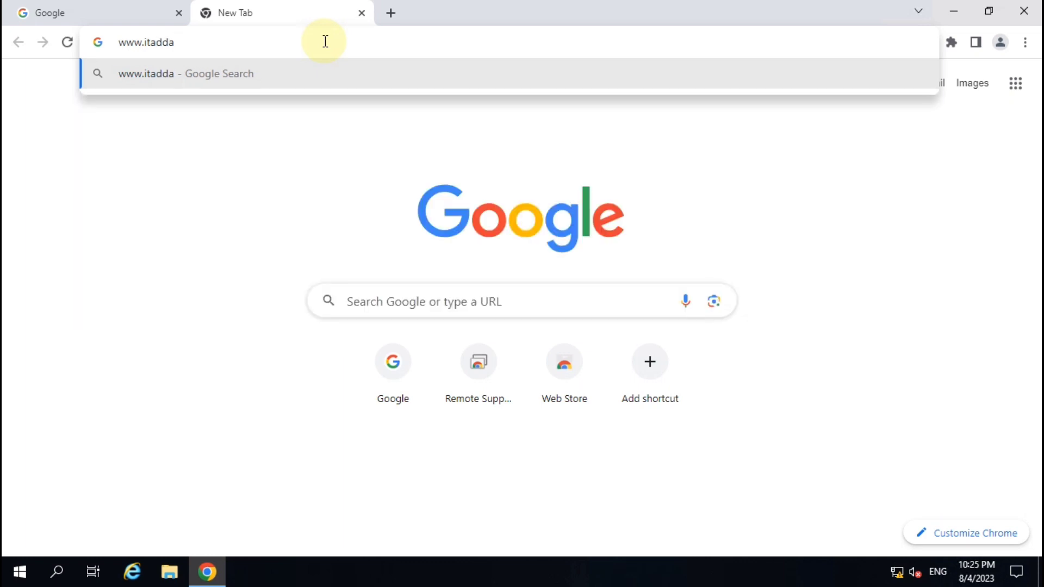
type(".net")
key("Return")
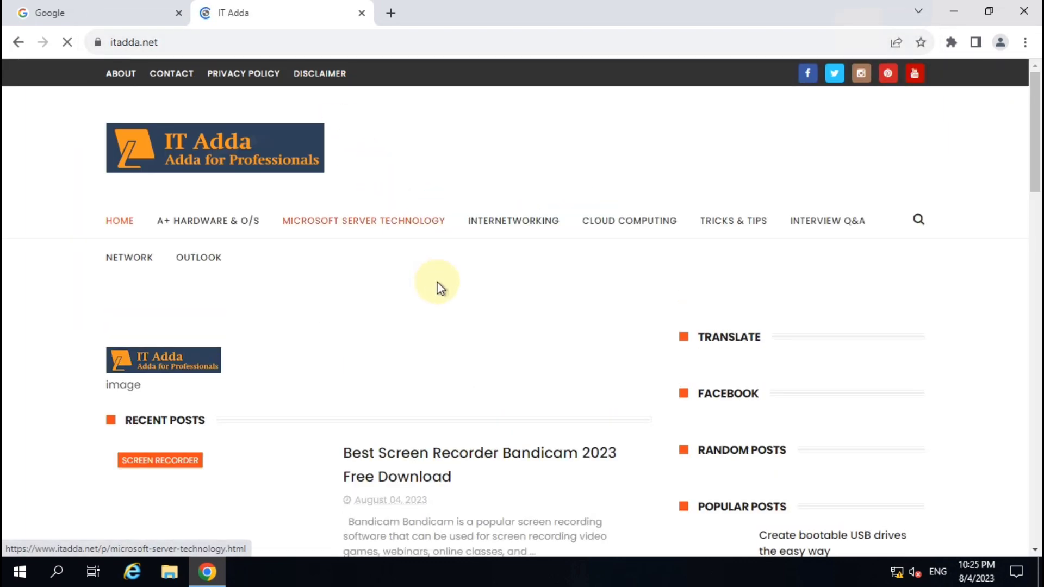
- Look through the IT Adda home page from its header to its footer to check that its content loads
scroll(435, 292, "down", 8)
scroll(435, 292, "up", 7)
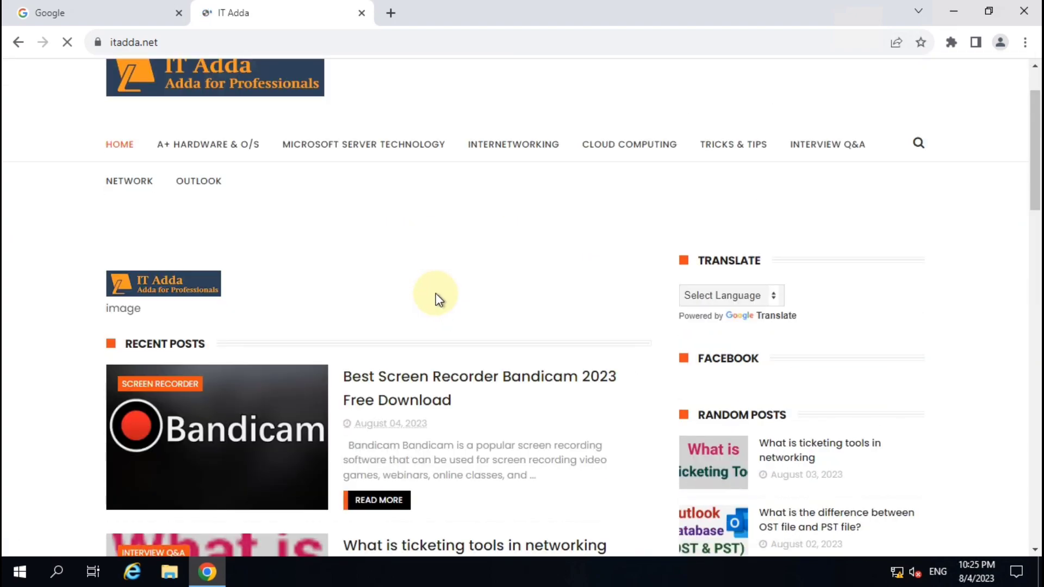
scroll(435, 293, "down", 7)
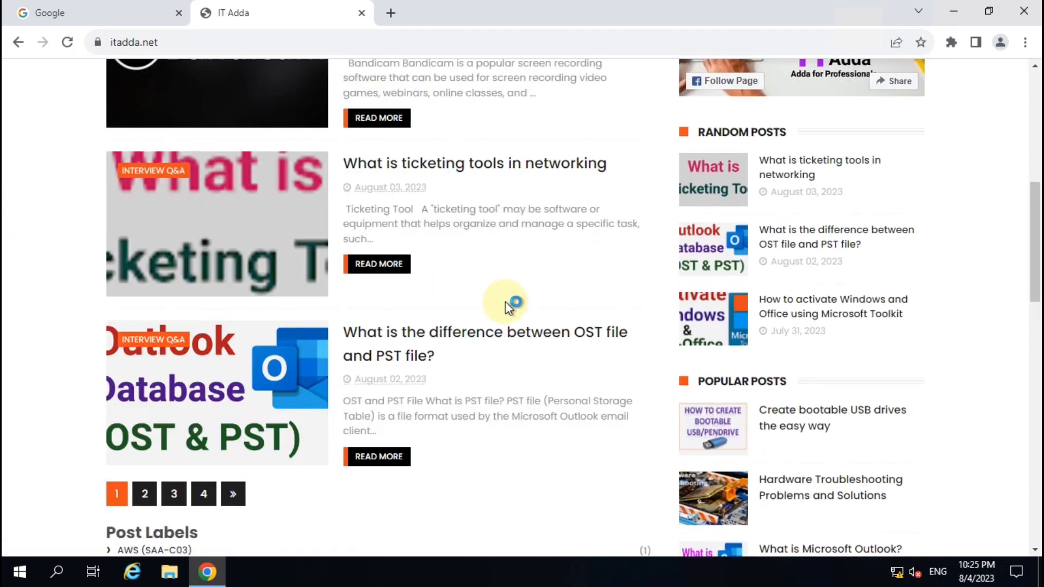
scroll(557, 302, "down", 15)
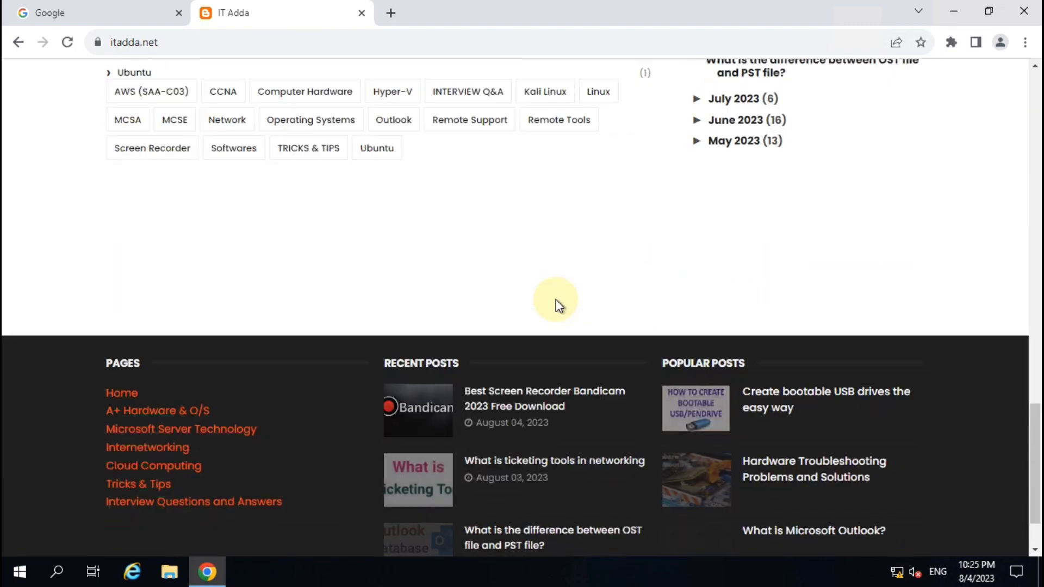
scroll(556, 300, "down", 2)
scroll(556, 301, "up", 12)
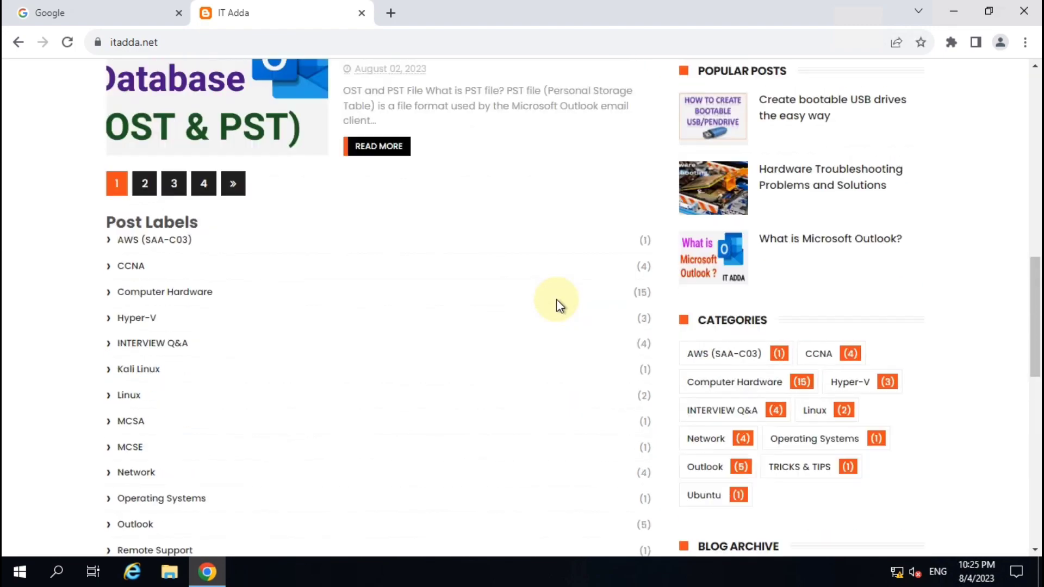
scroll(556, 299, "up", 15)
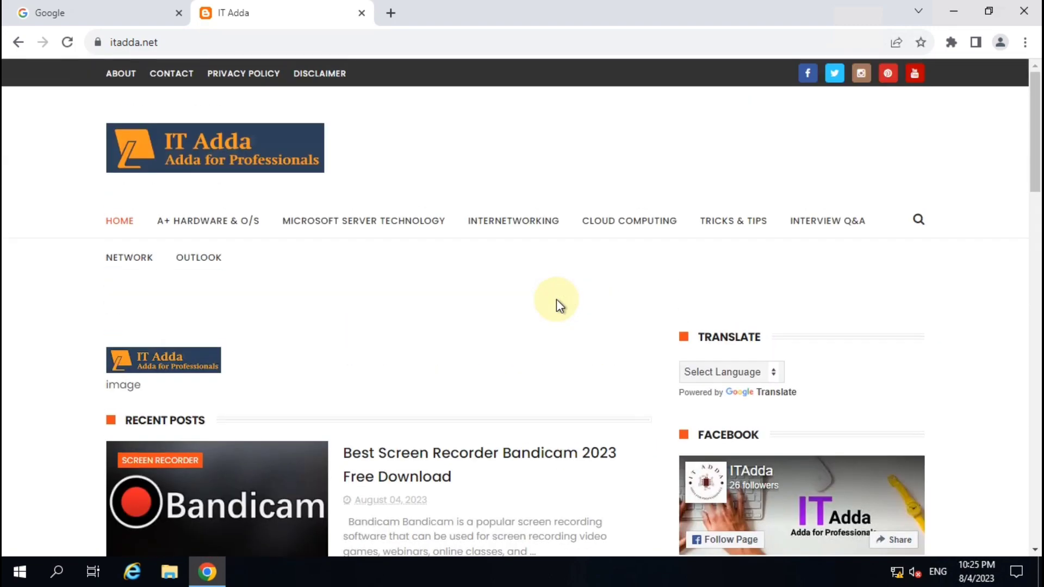
scroll(556, 299, "down", 5)
scroll(556, 300, "up", 5)
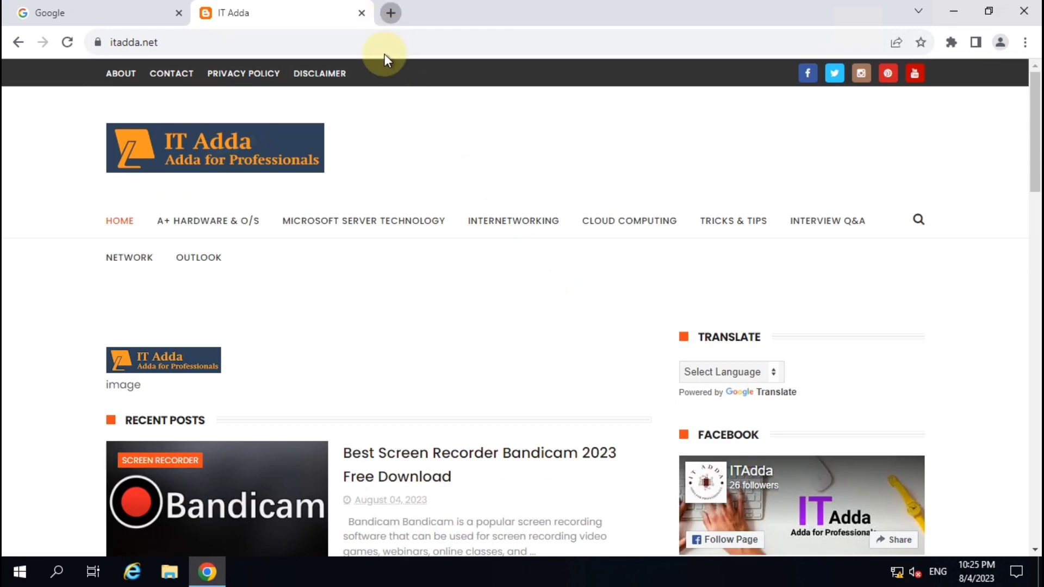
- Load youtube.com in a new browser tab to test the proxy connection with another site
left_click(390, 13)
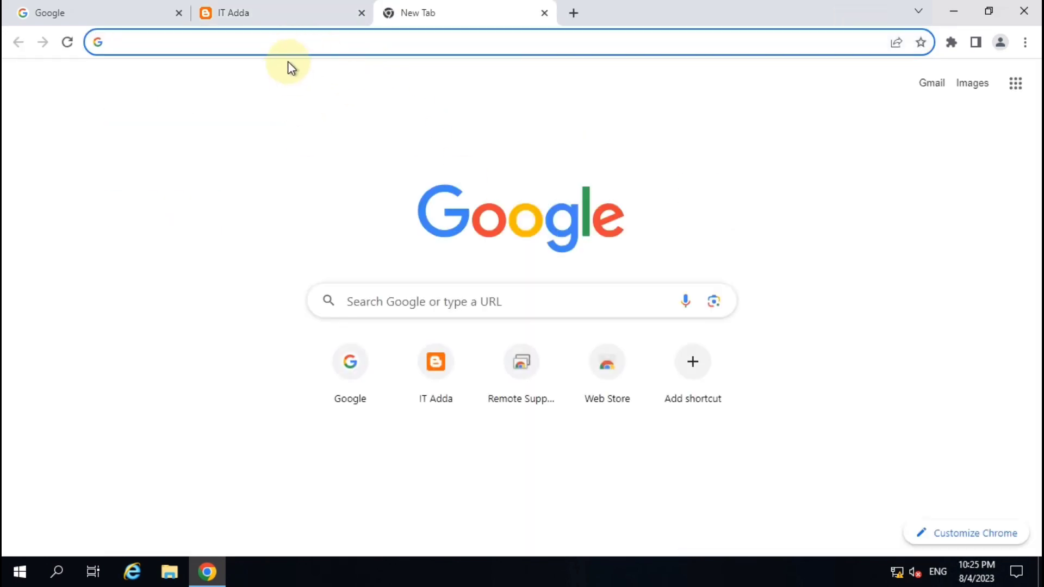
type("youtu")
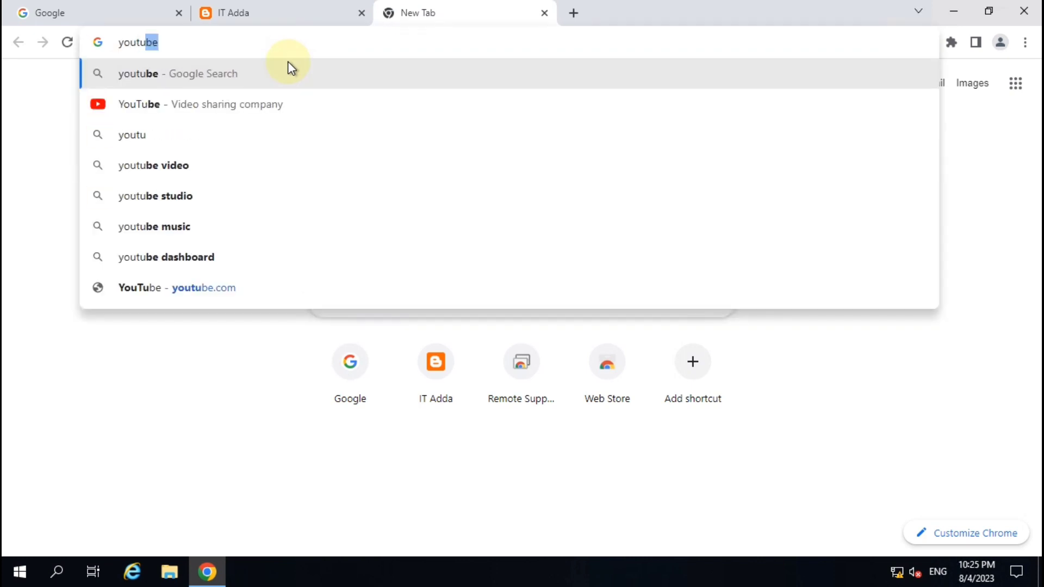
type("e")
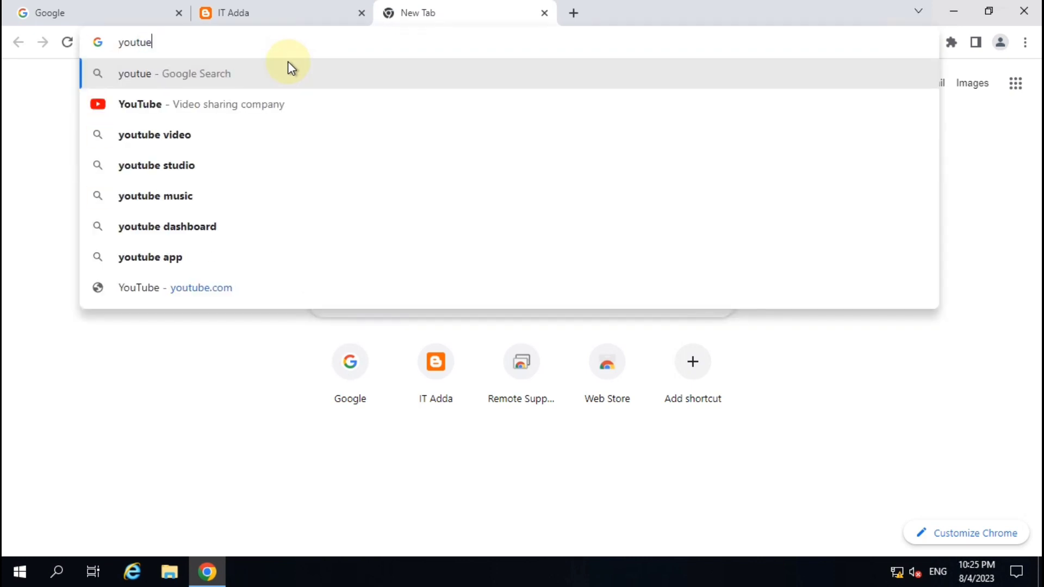
type(".com")
key("Return")
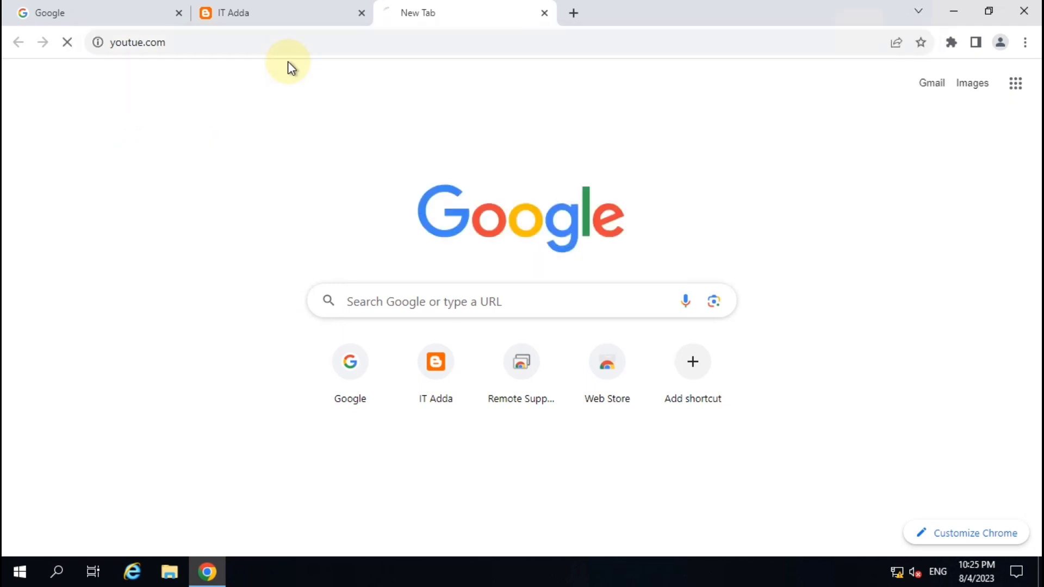
left_click(236, 43)
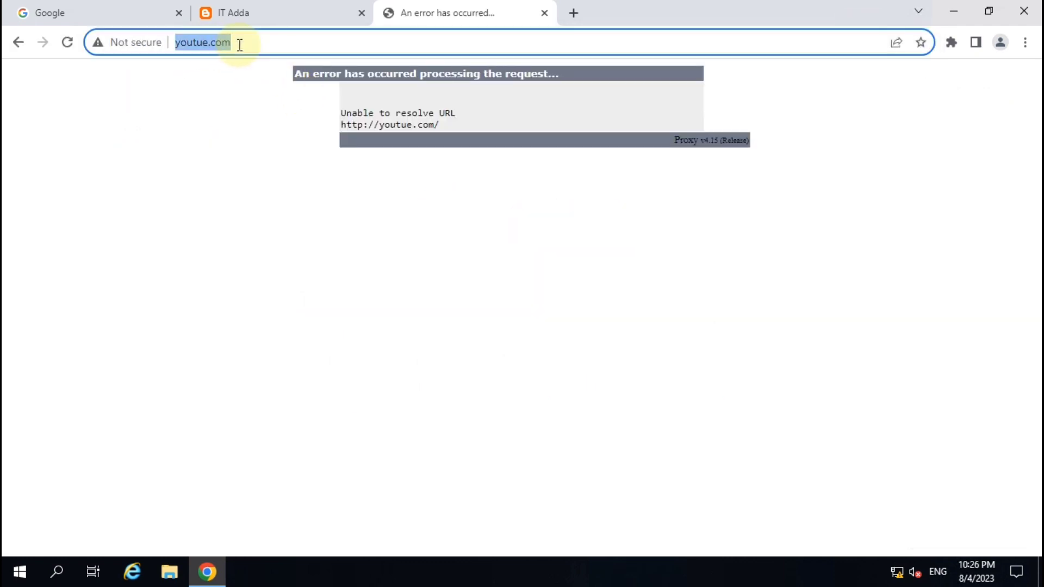
type("youtube.co")
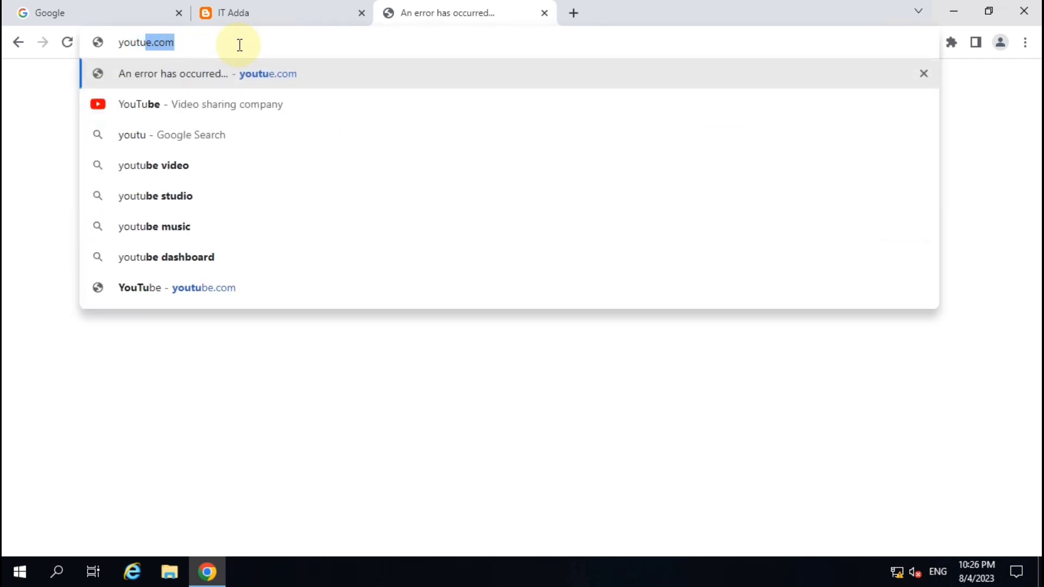
key("Return")
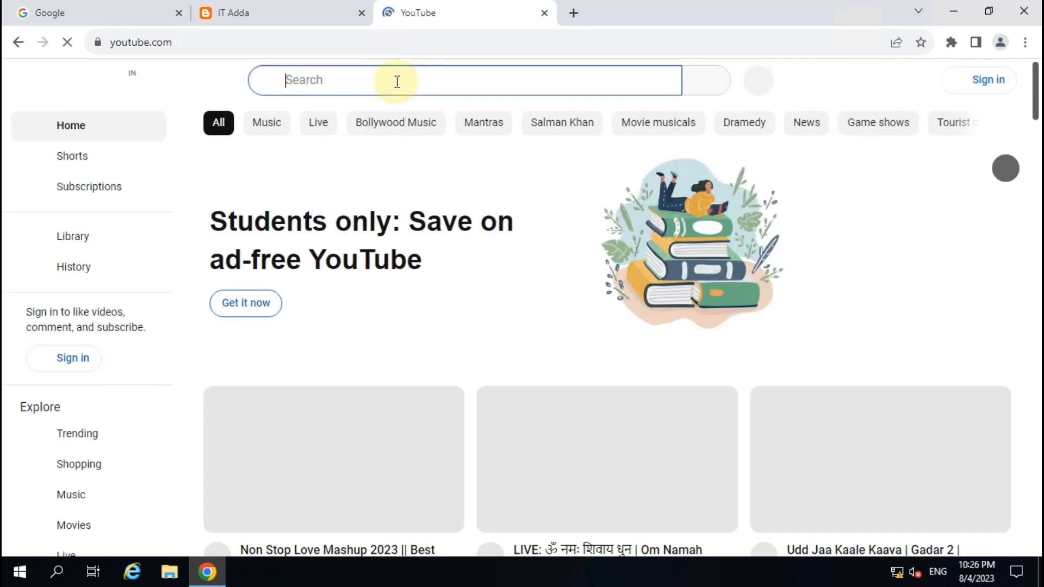
- Search YouTube for "IT Adda" and open the IT Adda channel page
type("IT")
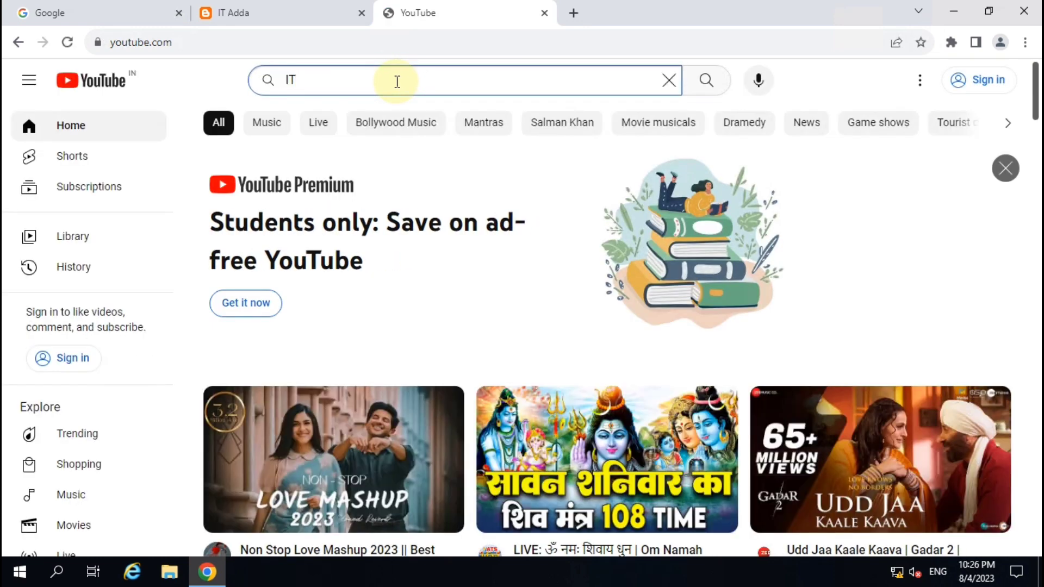
type(" Adda")
key("Return")
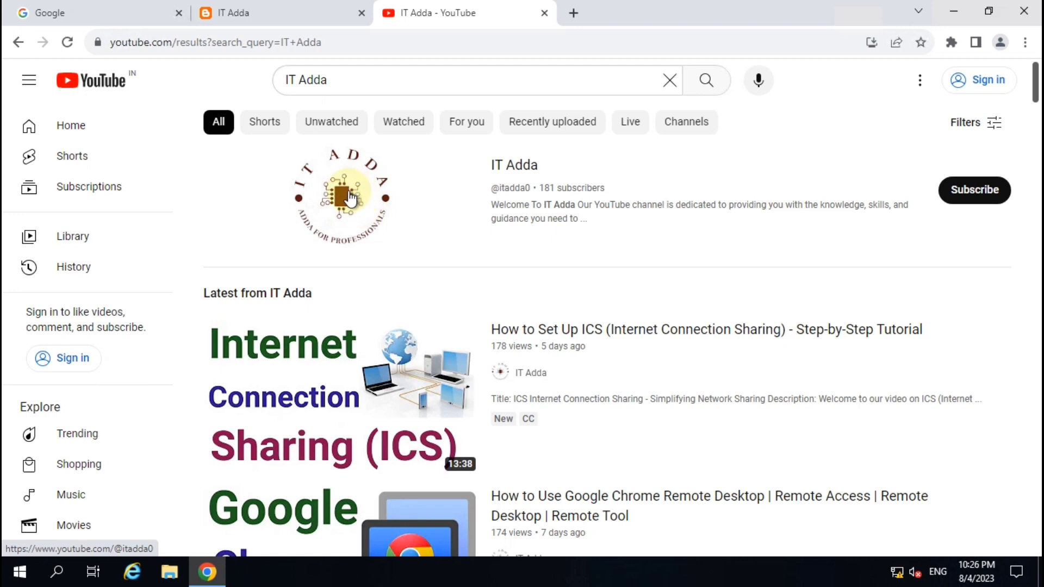
left_click(391, 200)
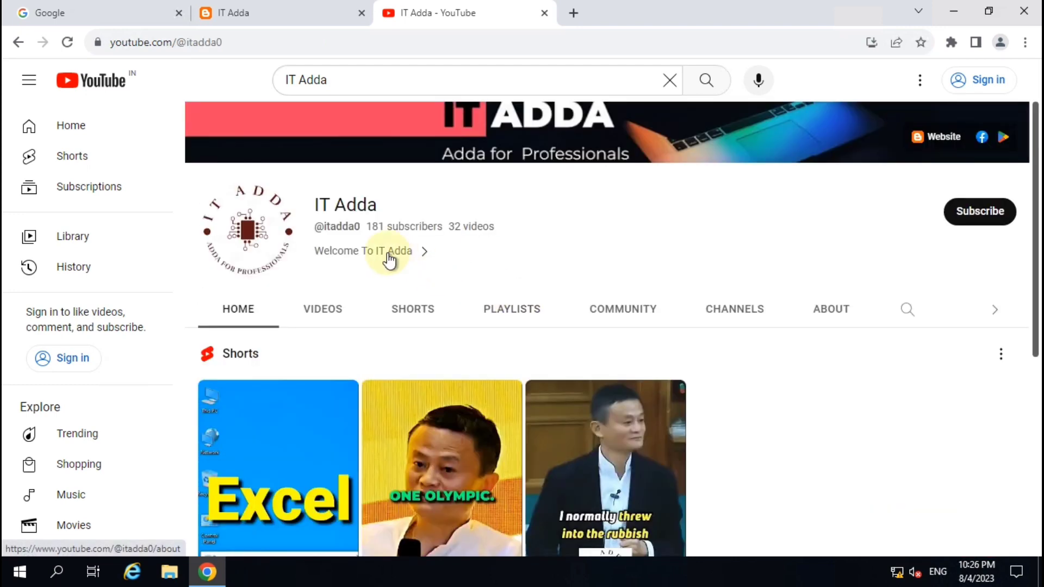
- Open the IT Adda channel's video list and look through it to check that the titles and thumbnails load
left_click(323, 309)
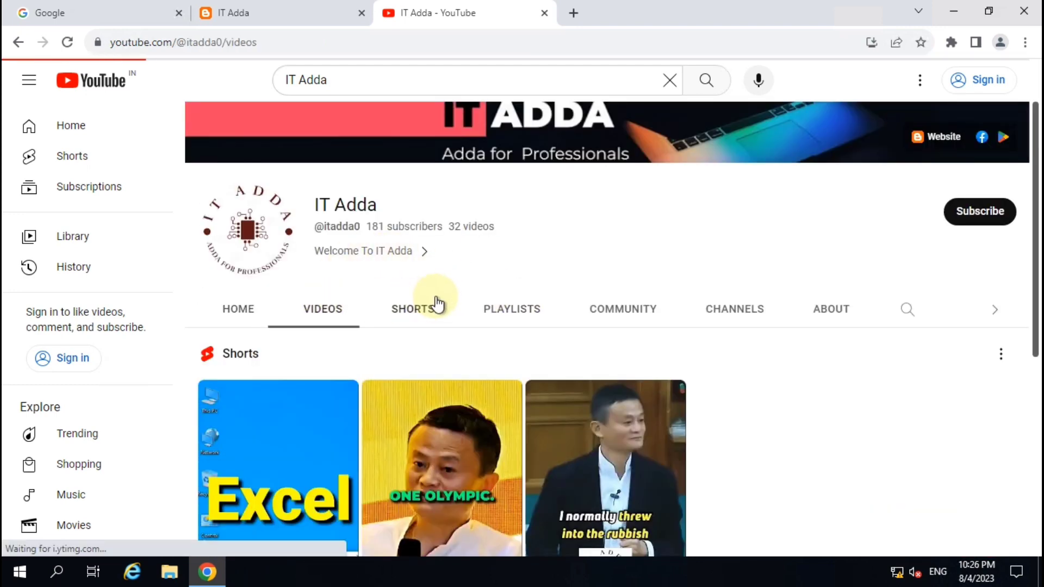
scroll(522, 326, "down", 3)
scroll(560, 285, "down", 10)
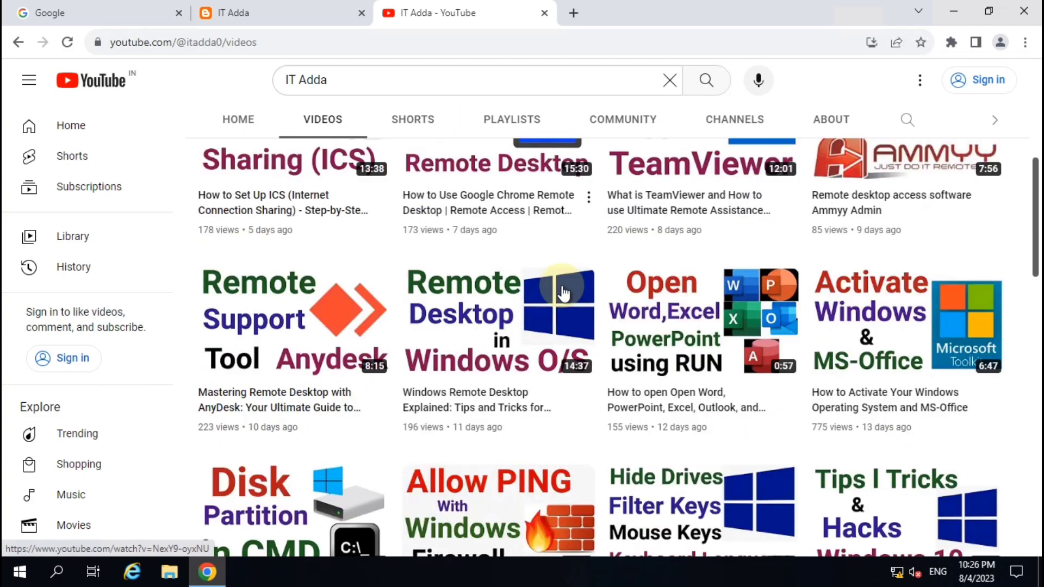
scroll(563, 294, "down", 12)
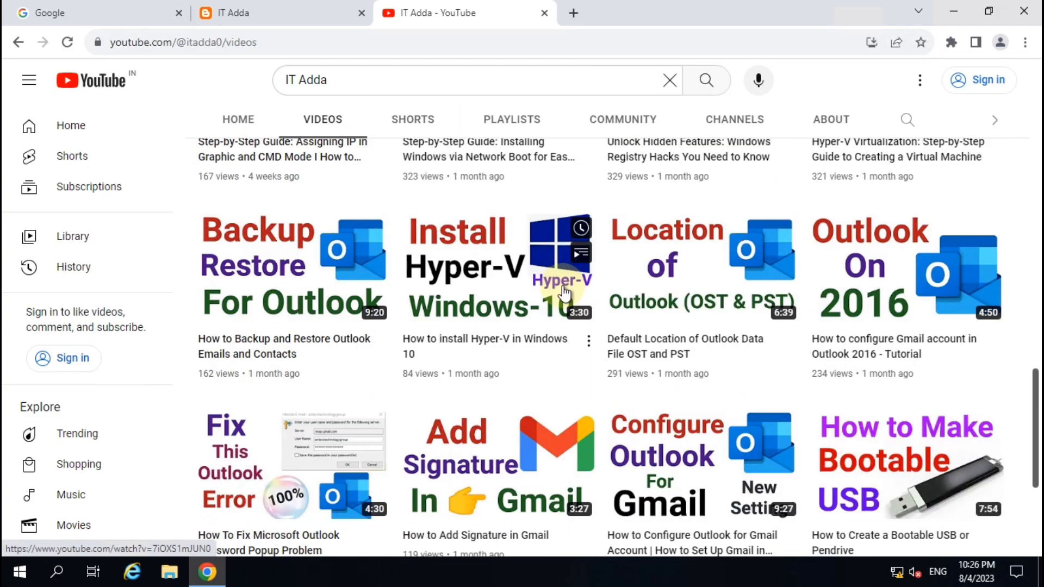
scroll(564, 293, "up", 4)
scroll(564, 294, "up", 20)
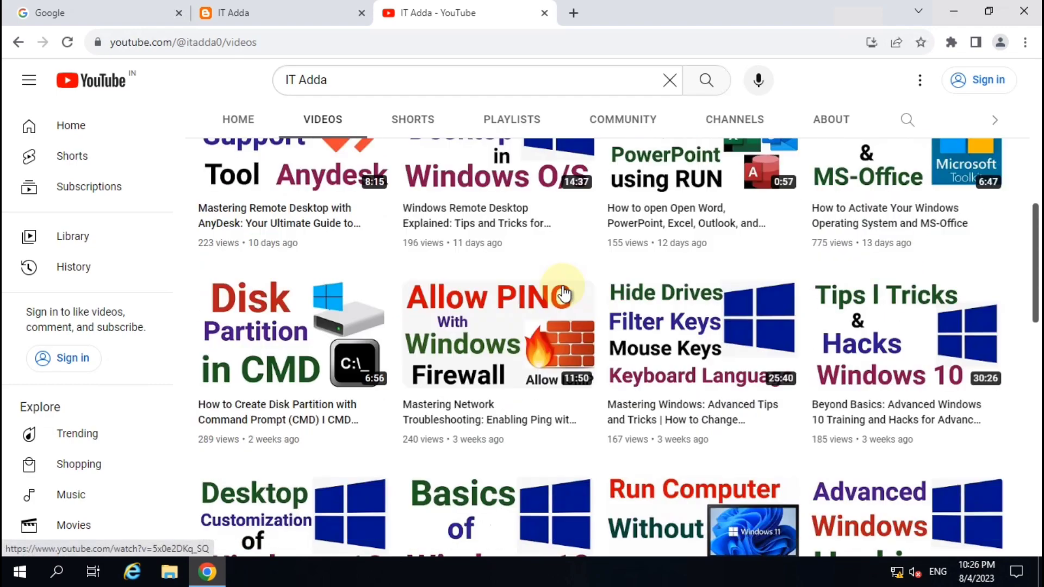
scroll(563, 287, "down", 4)
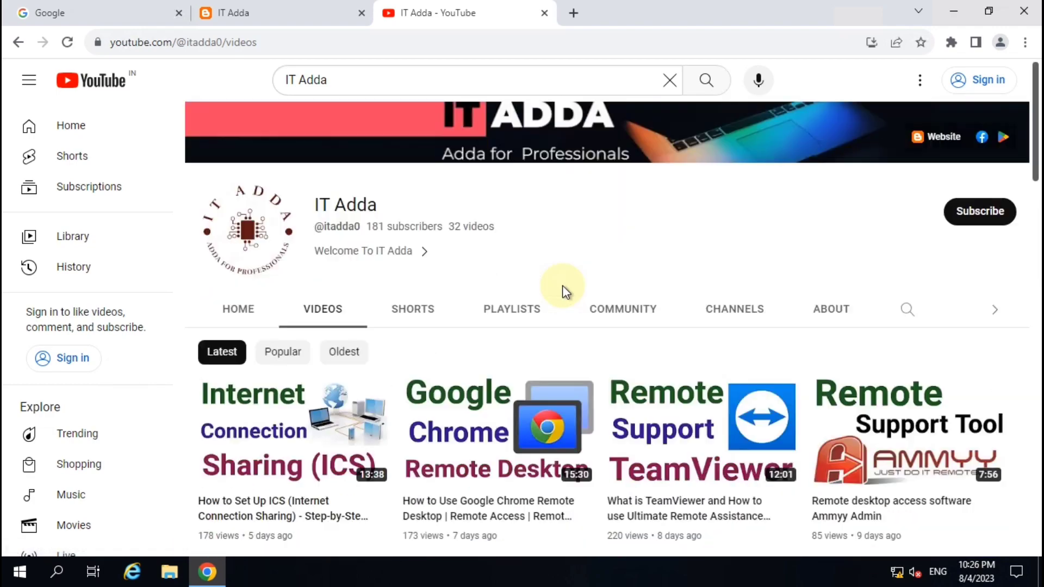
scroll(563, 288, "up", 2)
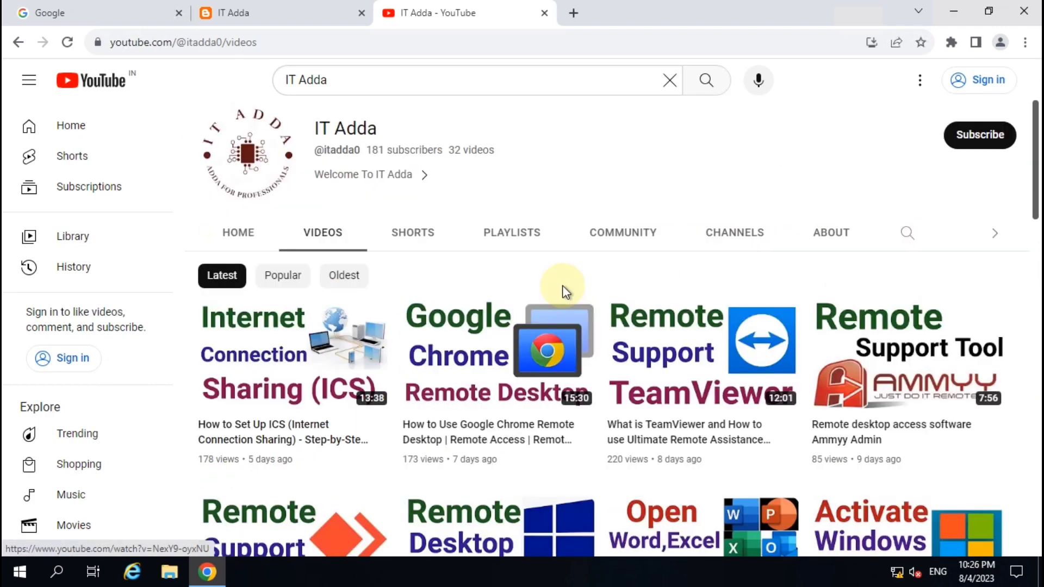
scroll(563, 288, "down", 2)
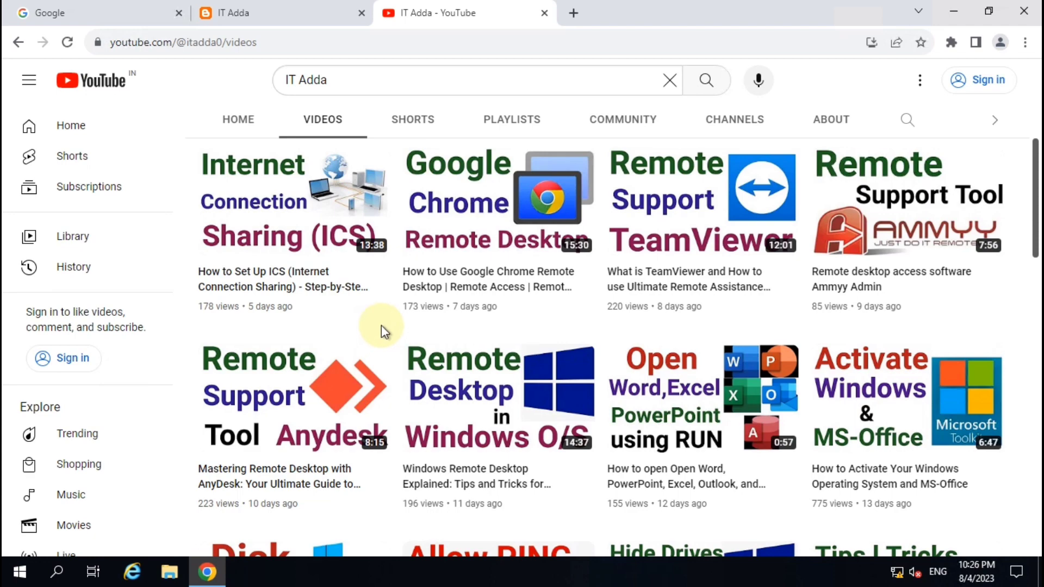
scroll(380, 325, "up", 5)
scroll(380, 325, "down", 7)
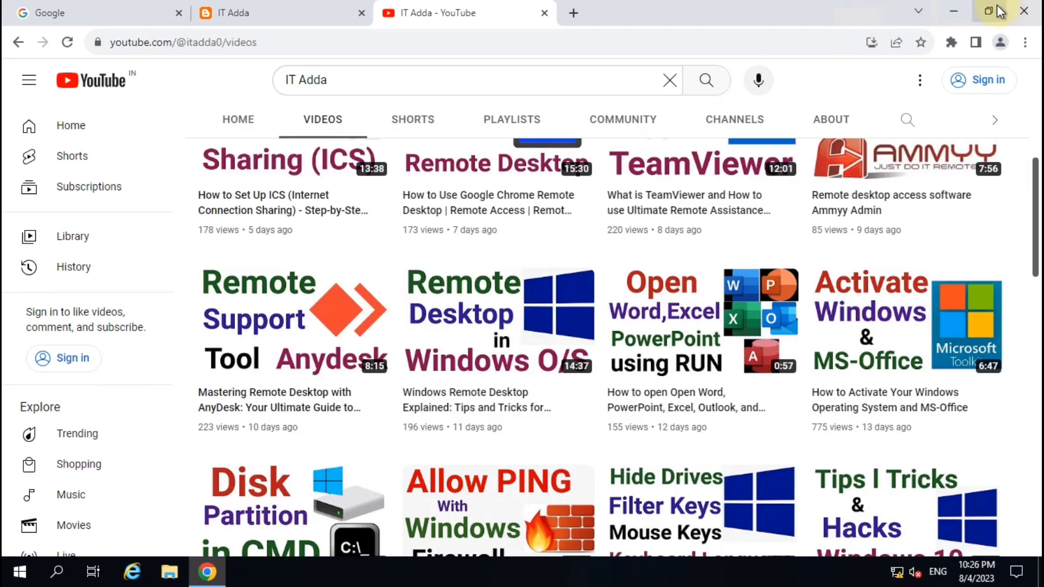
- Minimize the browser window and refresh the virtual machine's desktop
left_click(950, 12)
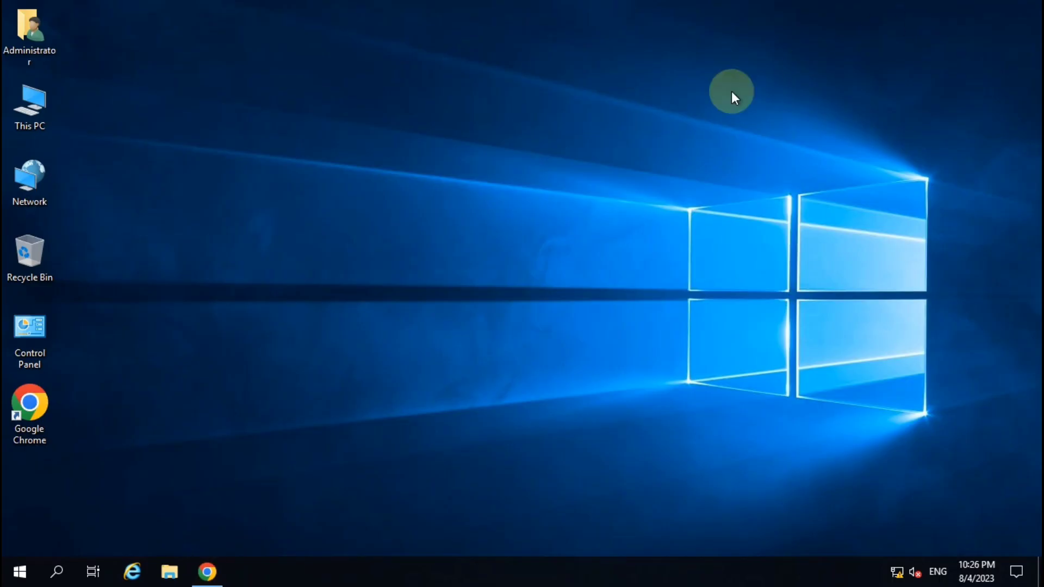
right_click(402, 109)
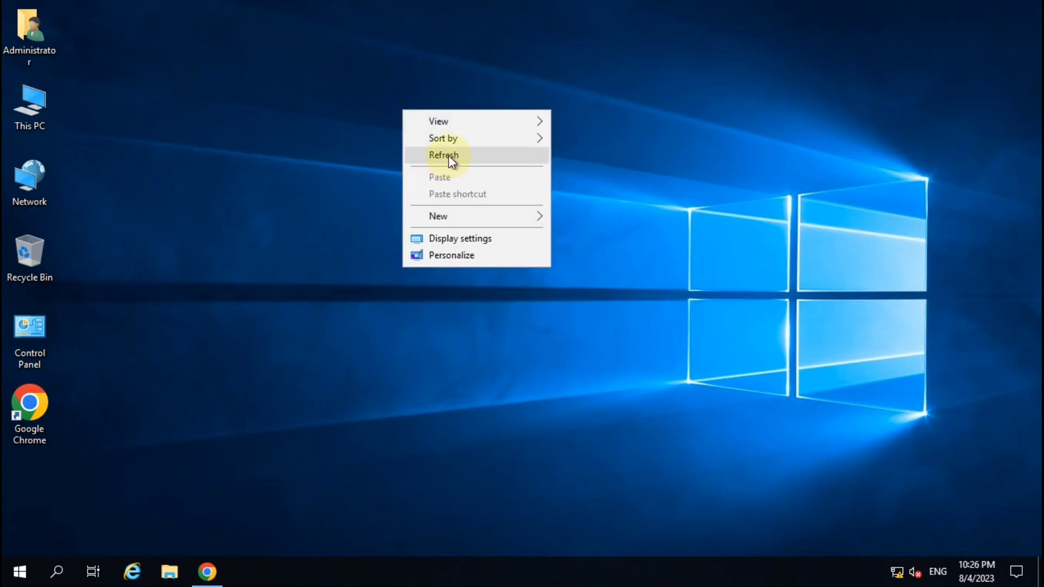
left_click(448, 155)
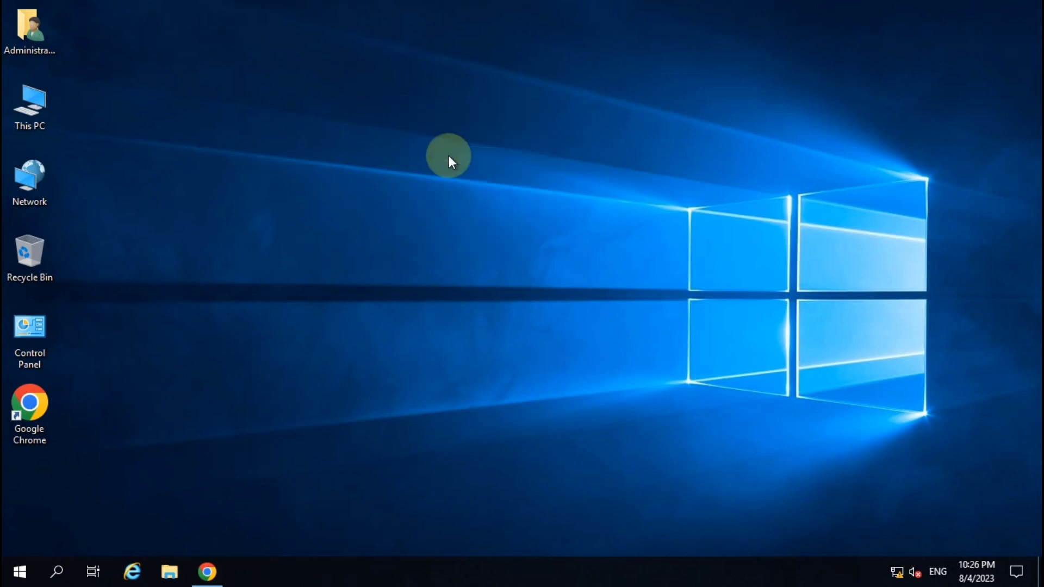